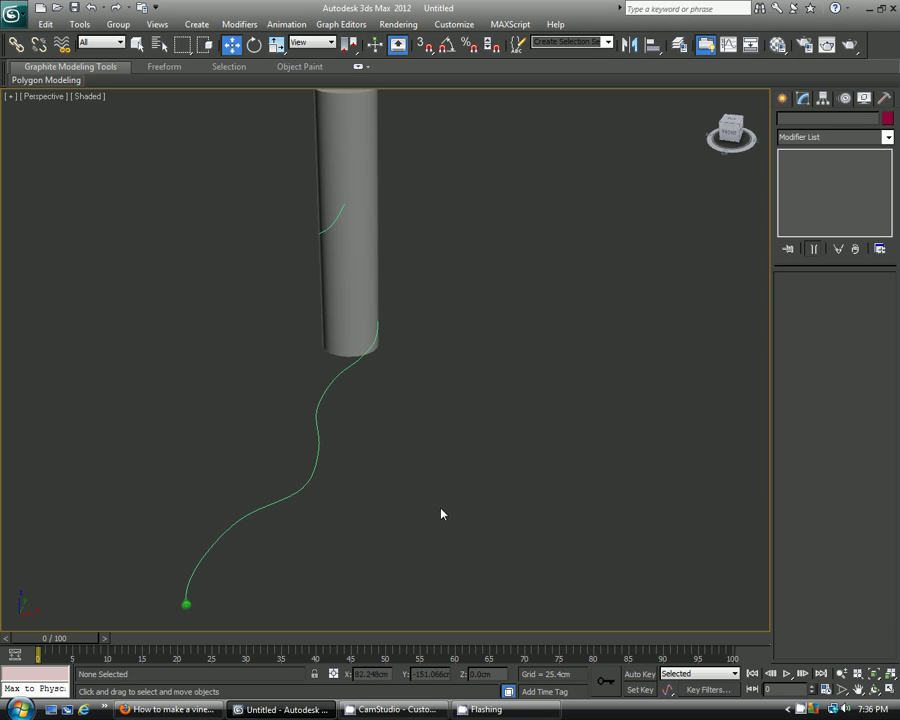
Reframe the pole and vine, and scrub to frame 59 to watch the vine grow along its curve.
{"action": "middle_click_drag", "start_coordinate": [441, 514], "coordinate": [442, 486]}
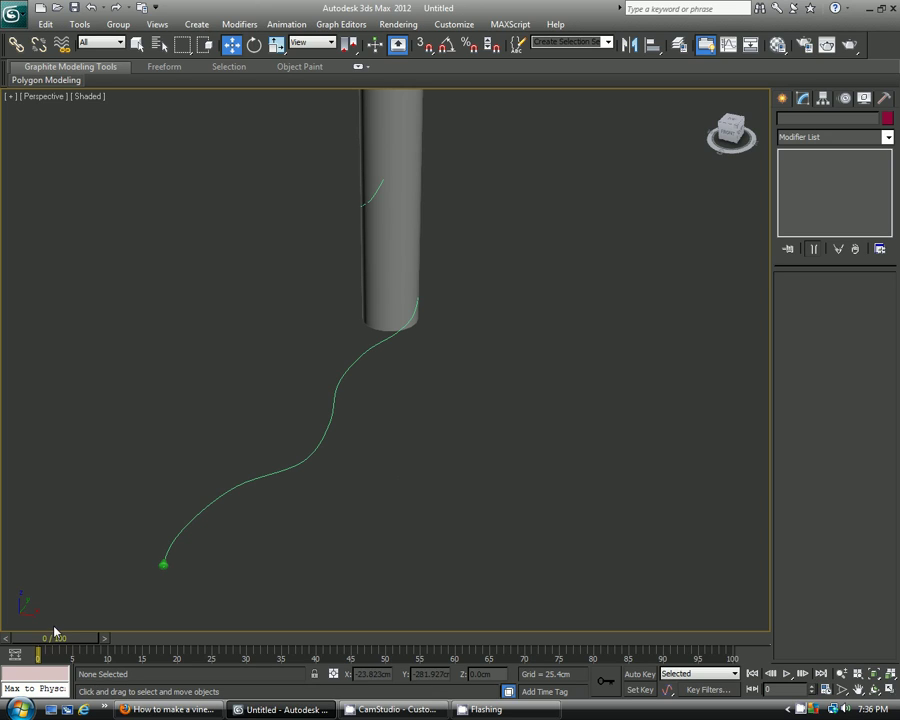
{"action": "left_click_drag", "start_coordinate": [44, 638], "coordinate": [18, 478]}
{"action": "middle_click_drag", "start_coordinate": [184, 344], "coordinate": [178, 420], "text": "alt"}
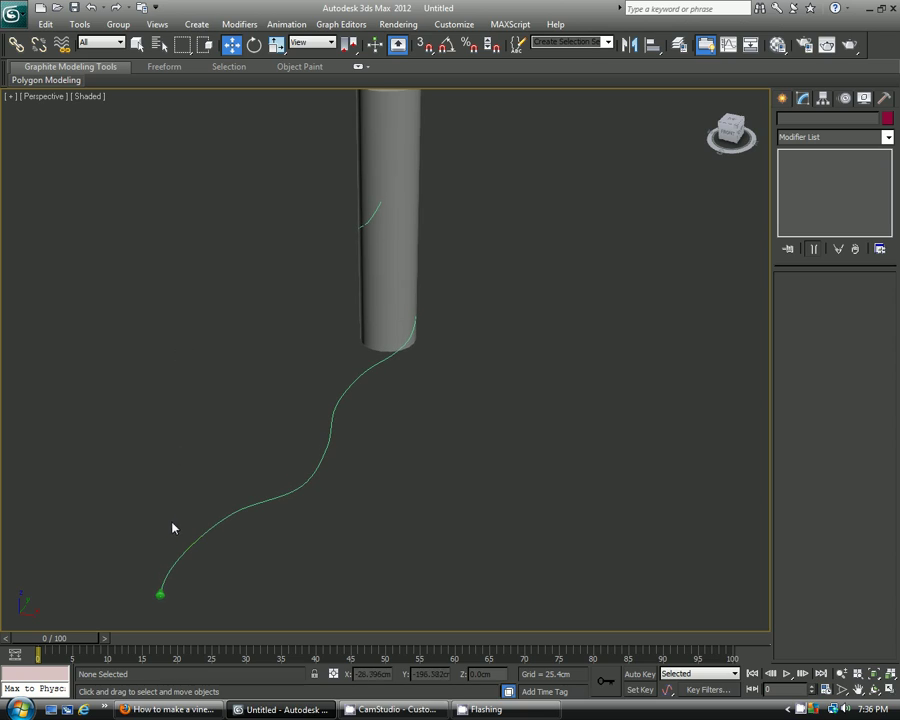
Select the vine mesh Cylinder002 and scrub to frame 74 to preview its stretch growth.
{"action": "left_click", "coordinate": [157, 594]}
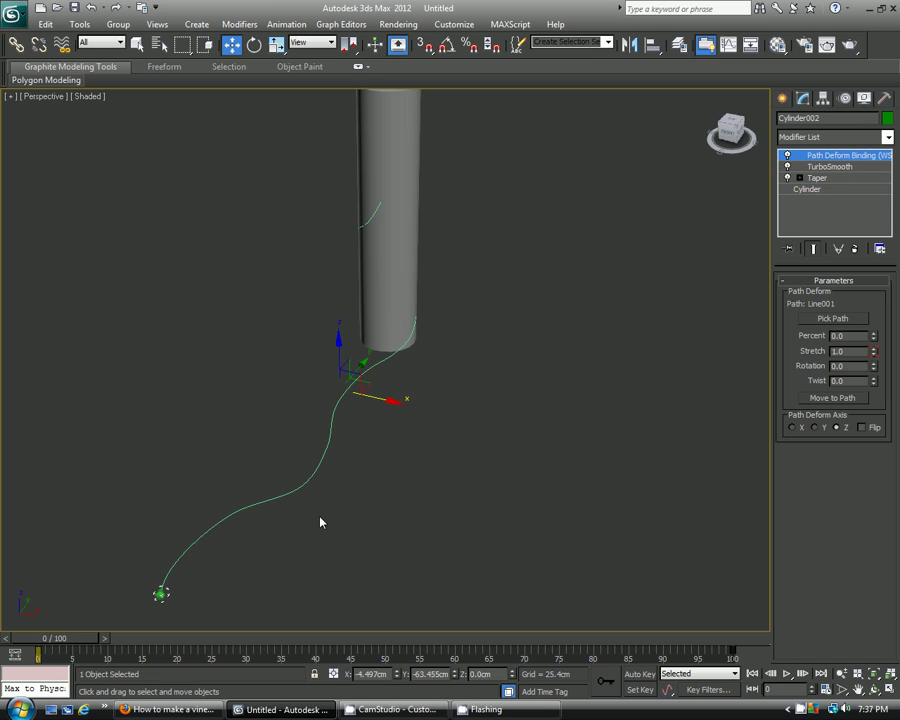
{"action": "left_click_drag", "start_coordinate": [44, 643], "coordinate": [72, 558]}
{"action": "key", "text": "w"}
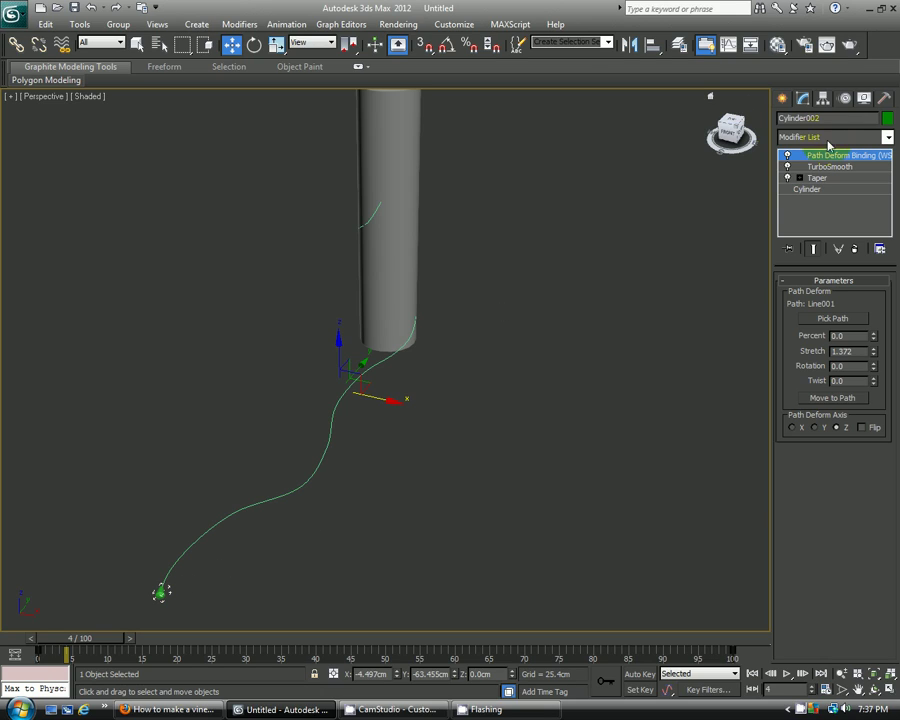
Name the vine Vine_001_geo, its path curve vine_001_crv and the cylinder pole_geo.
{"action": "type", "text": "Vine_001_geo"}
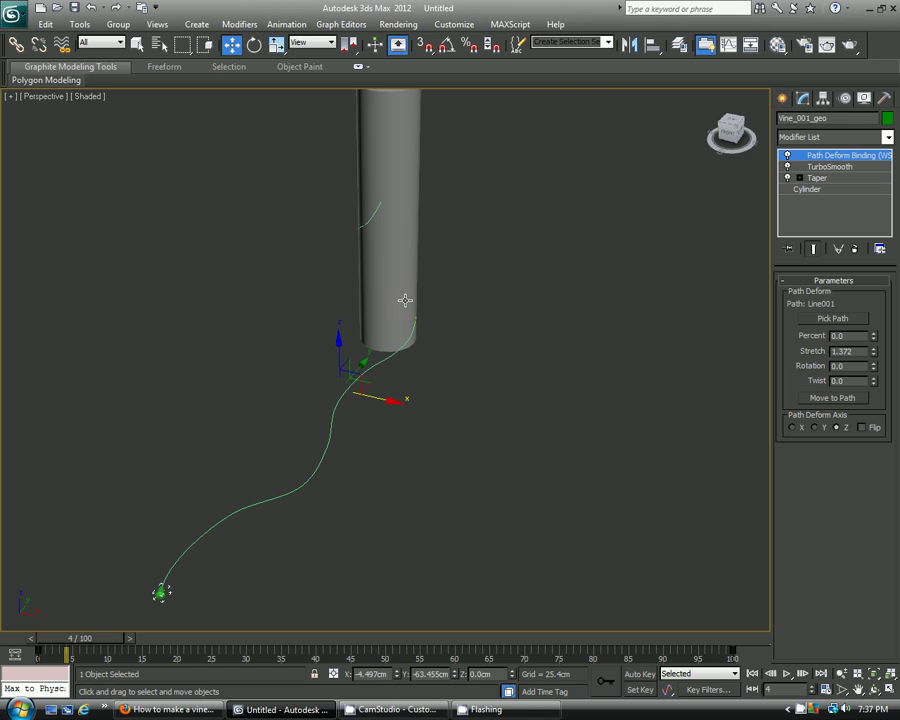
{"action": "left_click_drag", "start_coordinate": [255, 478], "coordinate": [321, 524]}
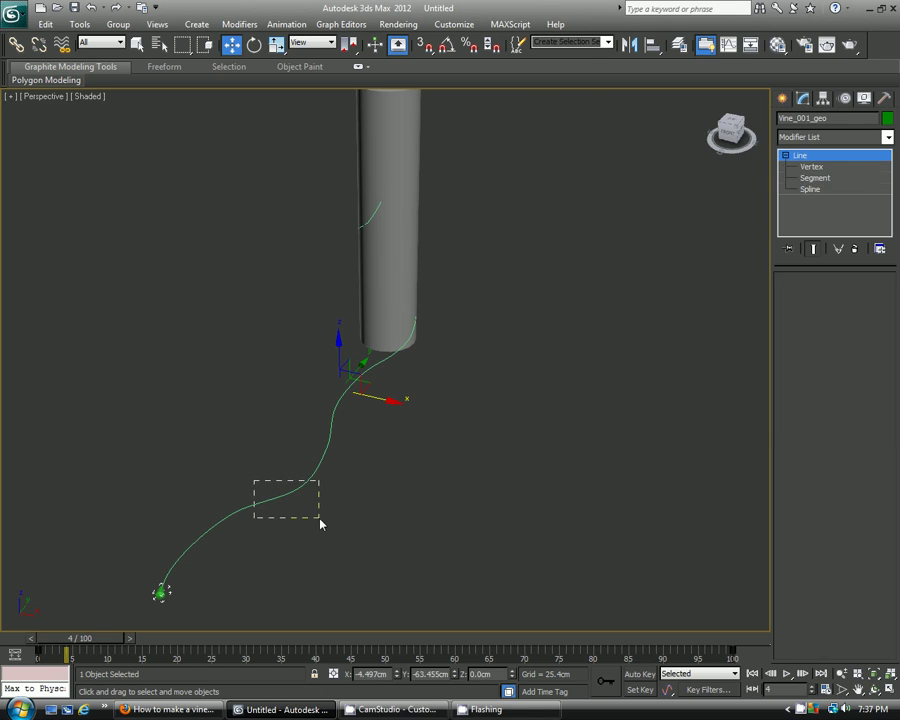
{"action": "type", "text": "Vi"}
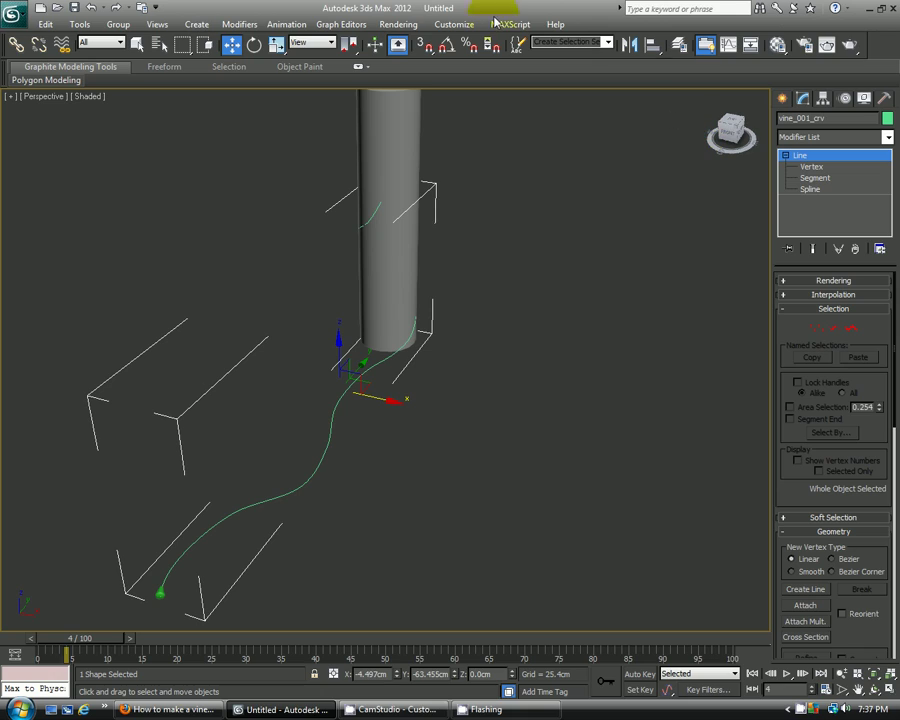
{"action": "left_click", "coordinate": [396, 150]}
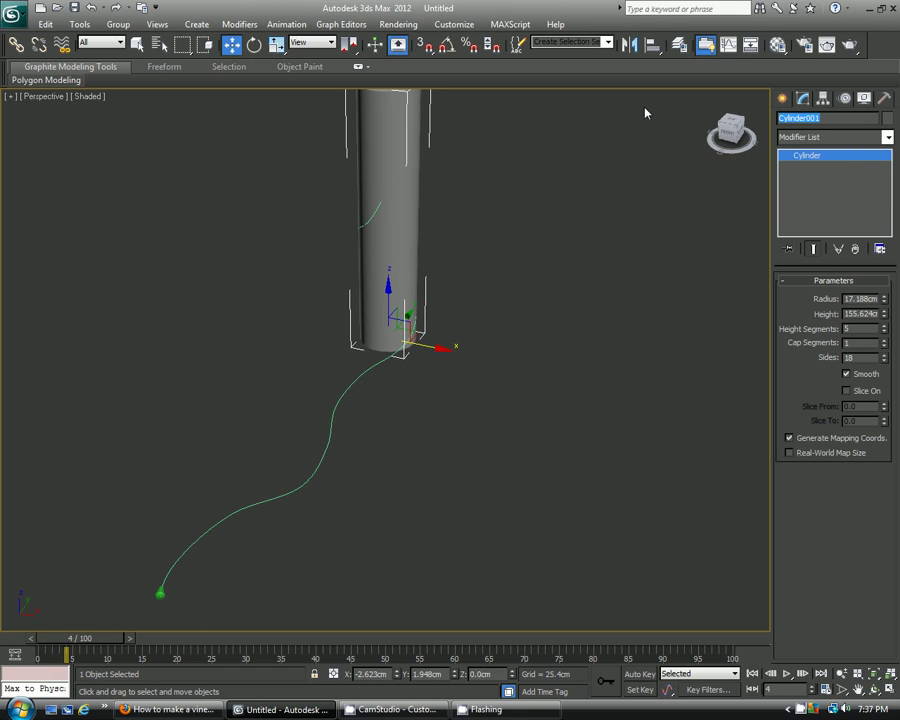
{"action": "type", "text": "pole_geo"}
Reselect the vine, curve and pole to check their new names, then reframe the whole pole.
{"action": "left_click", "coordinate": [160, 592]}
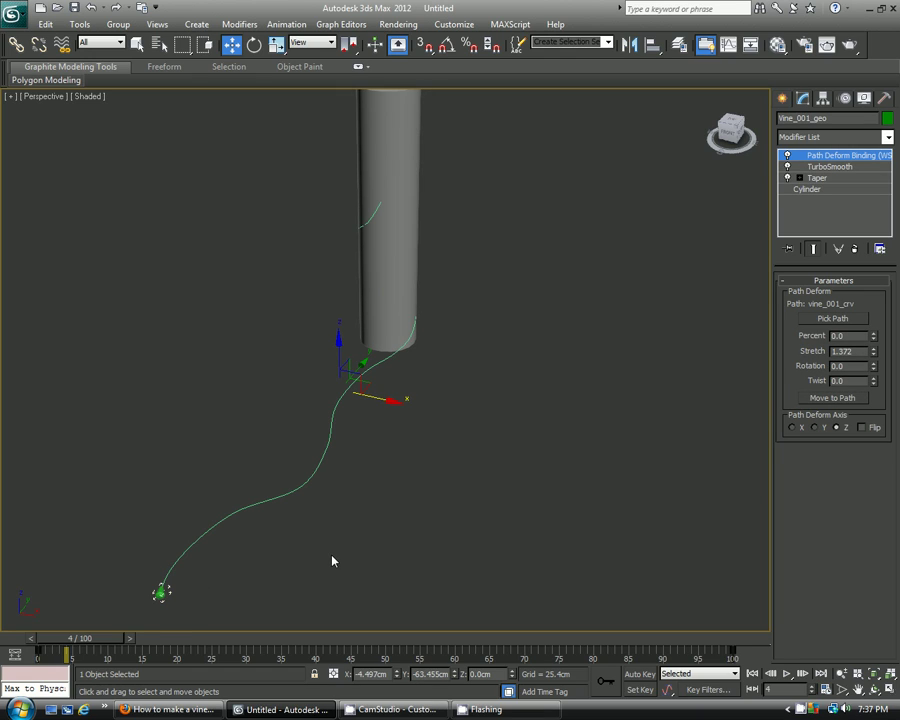
{"action": "left_click_drag", "start_coordinate": [223, 452], "coordinate": [307, 540]}
{"action": "left_click", "coordinate": [372, 155]}
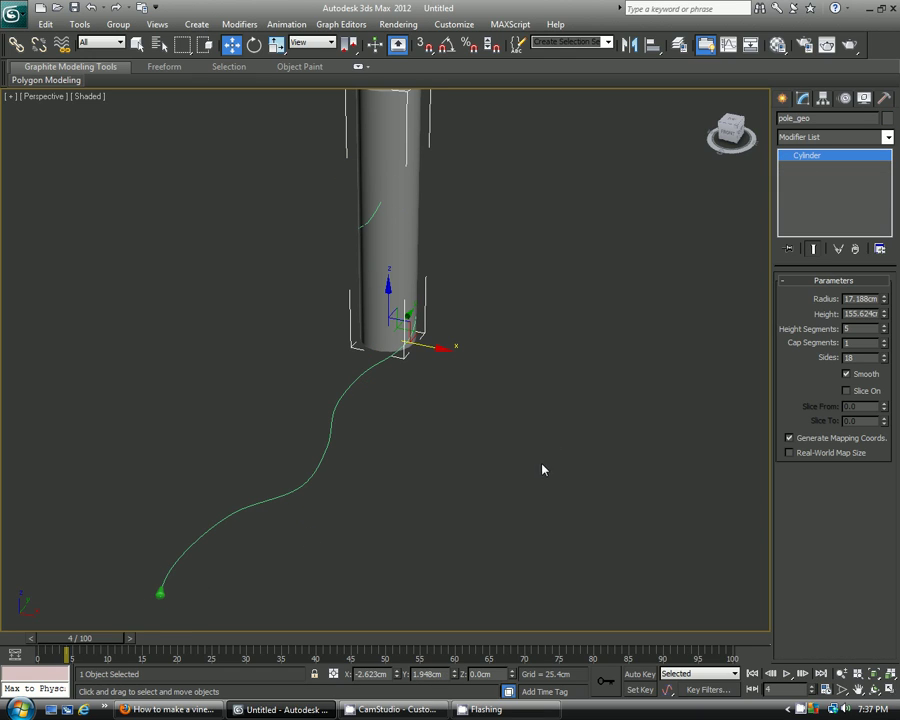
{"action": "middle_click_drag", "start_coordinate": [551, 456], "coordinate": [476, 410]}
Turn on edged faces, clone the pole to the right and rename the copy vine_002_geo.
{"action": "key", "text": "F4"}
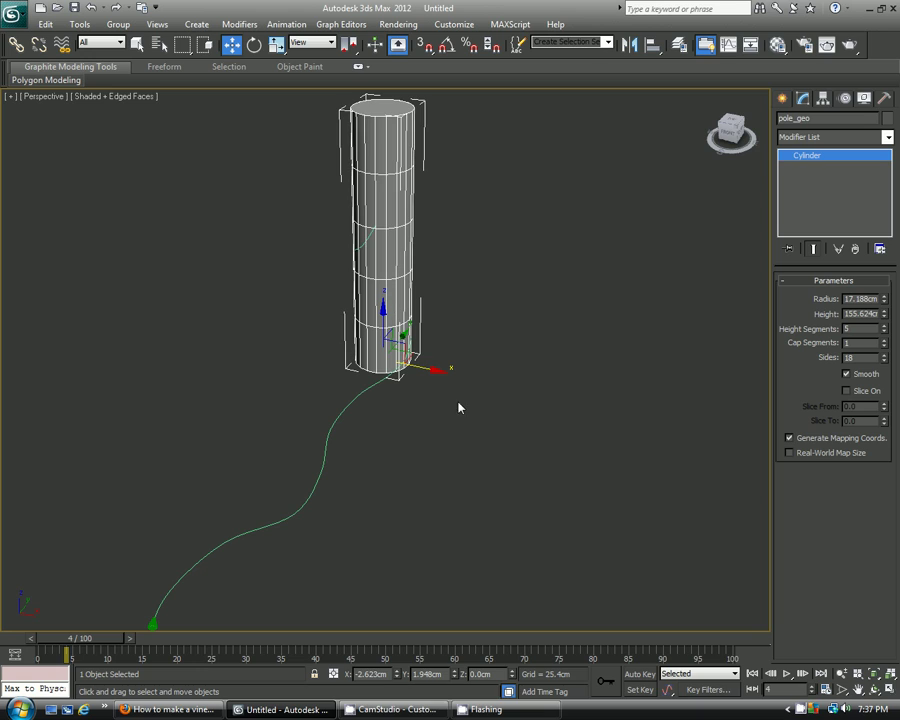
{"action": "left_click_drag", "start_coordinate": [439, 371], "coordinate": [562, 395], "text": "shift"}
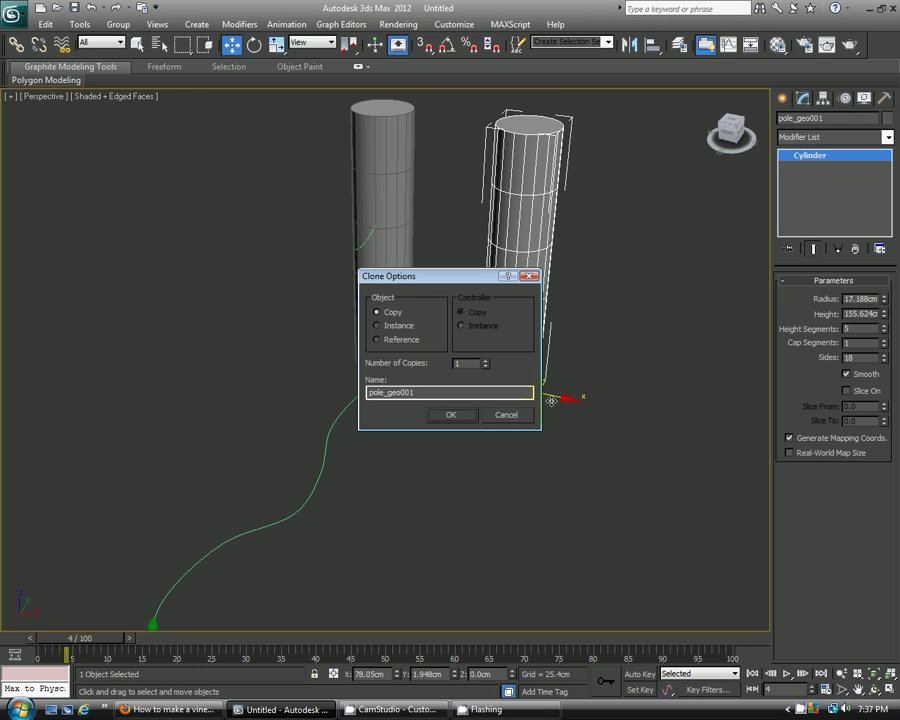
{"action": "left_click", "coordinate": [448, 413]}
{"action": "left_click", "coordinate": [448, 418]}
{"action": "left_click", "coordinate": [526, 262]}
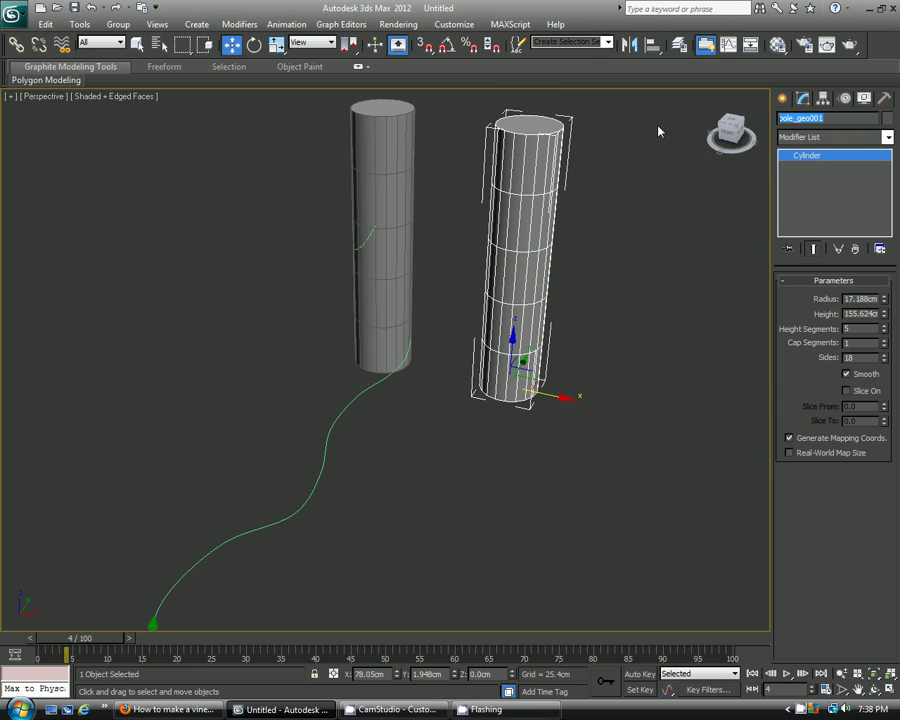
{"action": "type", "text": "vine_002_geo"}
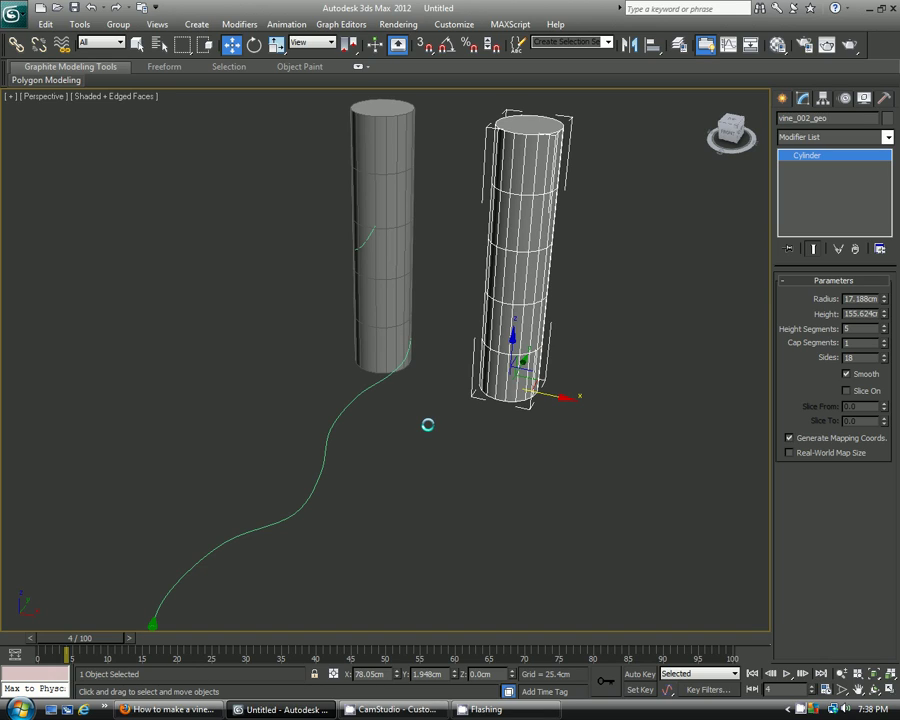
Give vine_002_geo a dark green object colour.
{"action": "left_click", "coordinate": [886, 118]}
{"action": "left_click", "coordinate": [406, 348]}
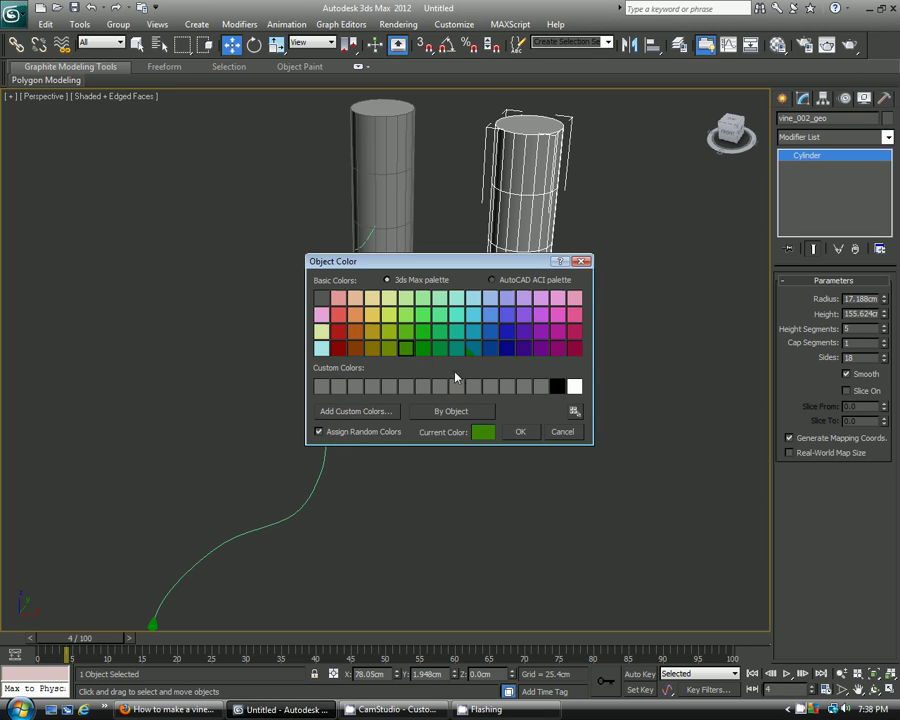
{"action": "left_click", "coordinate": [520, 431]}
{"action": "left_click", "coordinate": [502, 494]}
{"action": "scroll", "coordinate": [472, 420], "scroll_direction": "up", "scroll_amount": 3}
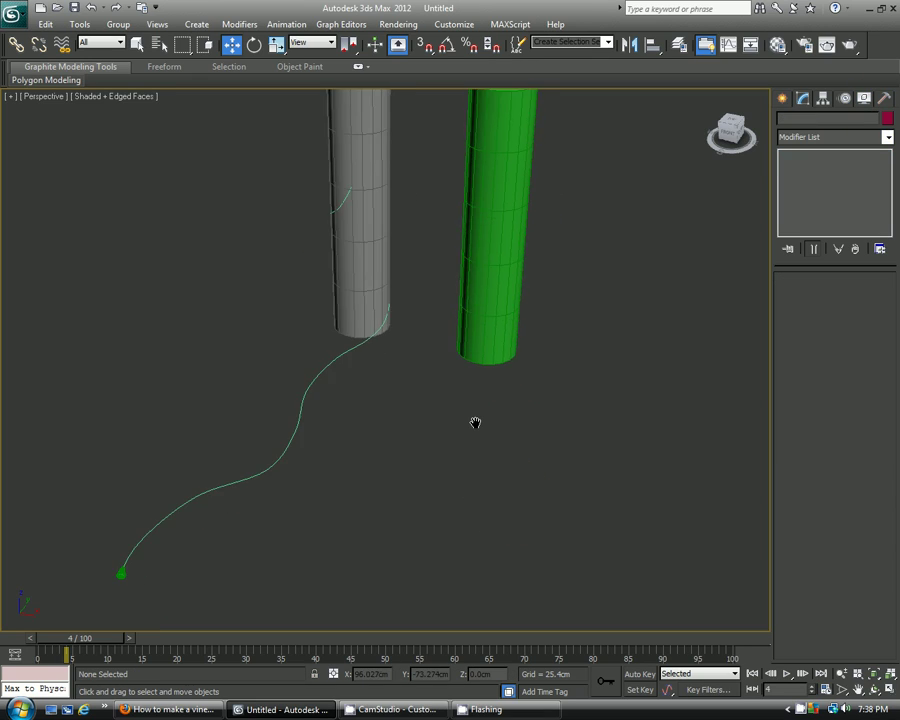
{"action": "scroll", "coordinate": [355, 393], "scroll_direction": "down", "scroll_amount": 5}
{"action": "middle_click_drag", "start_coordinate": [355, 393], "coordinate": [380, 418], "text": "alt"}
Maximize the Top viewport and centre it on the vine.
{"action": "key", "text": "alt+w"}
{"action": "left_click", "coordinate": [275, 227]}
{"action": "key", "text": "alt+w"}
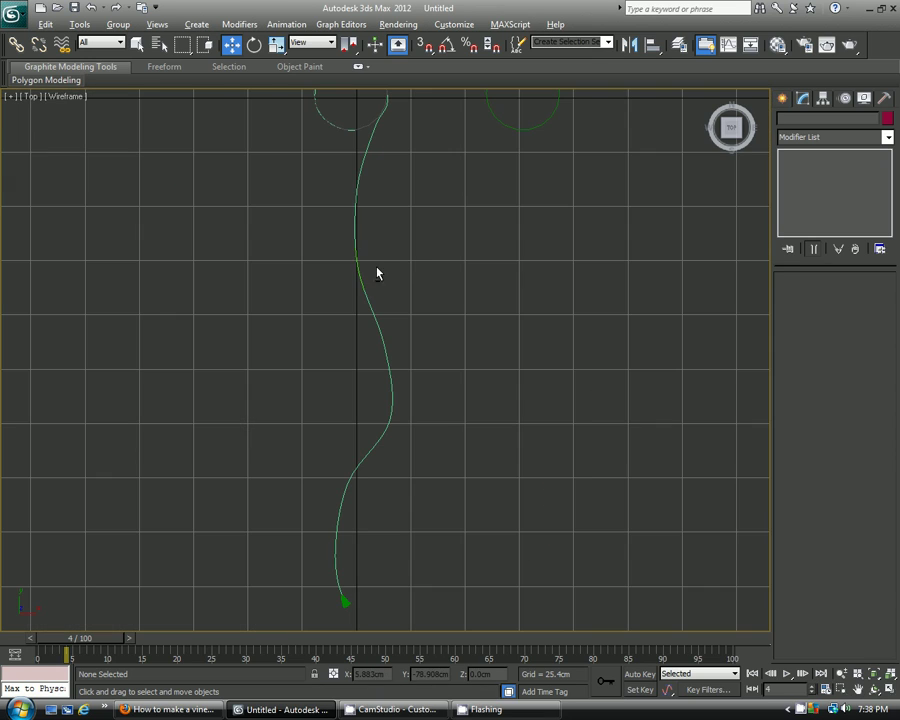
{"action": "middle_click_drag", "start_coordinate": [378, 271], "coordinate": [353, 396]}
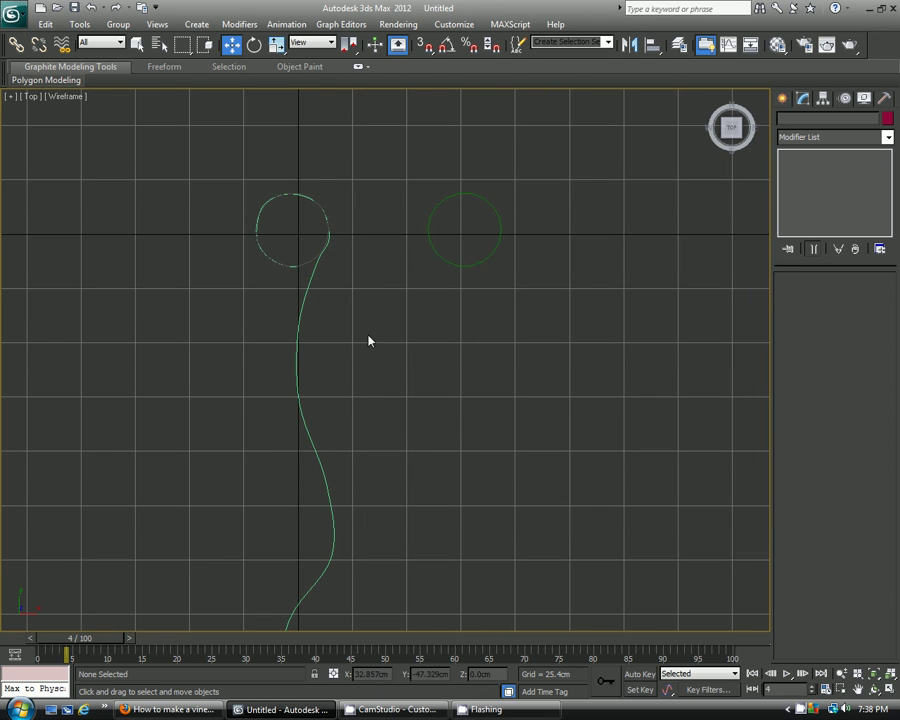
Draw a 14-vertex zigzag Line from partway up the vine to beyond the pole.
{"action": "left_click", "coordinate": [786, 99]}
{"action": "left_click", "coordinate": [807, 200]}
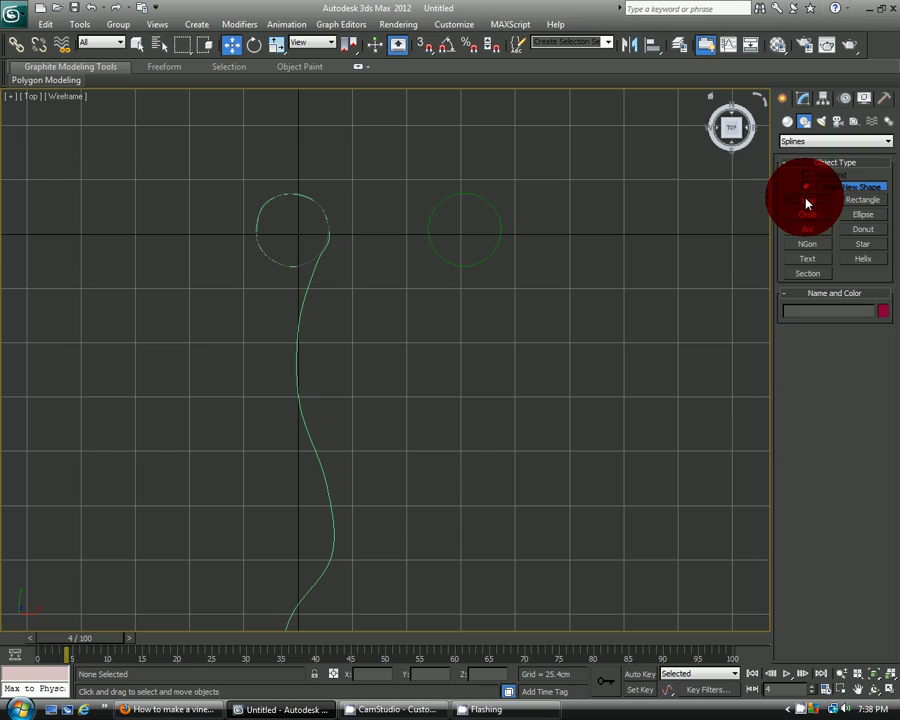
{"action": "middle_click_drag", "start_coordinate": [354, 488], "coordinate": [340, 468]}
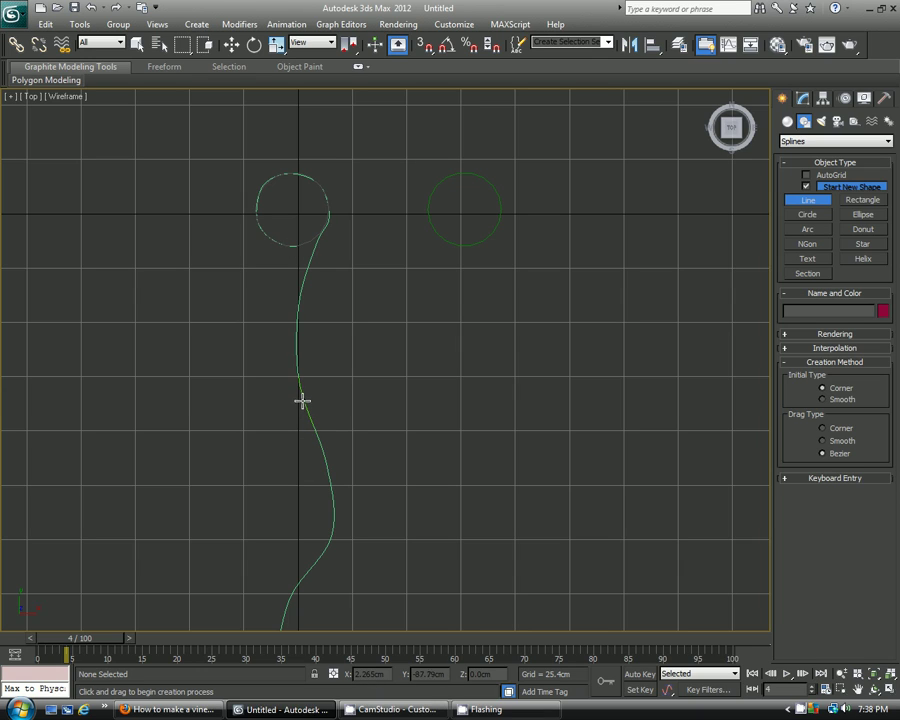
{"action": "middle_click_drag", "start_coordinate": [329, 303], "coordinate": [320, 340]}
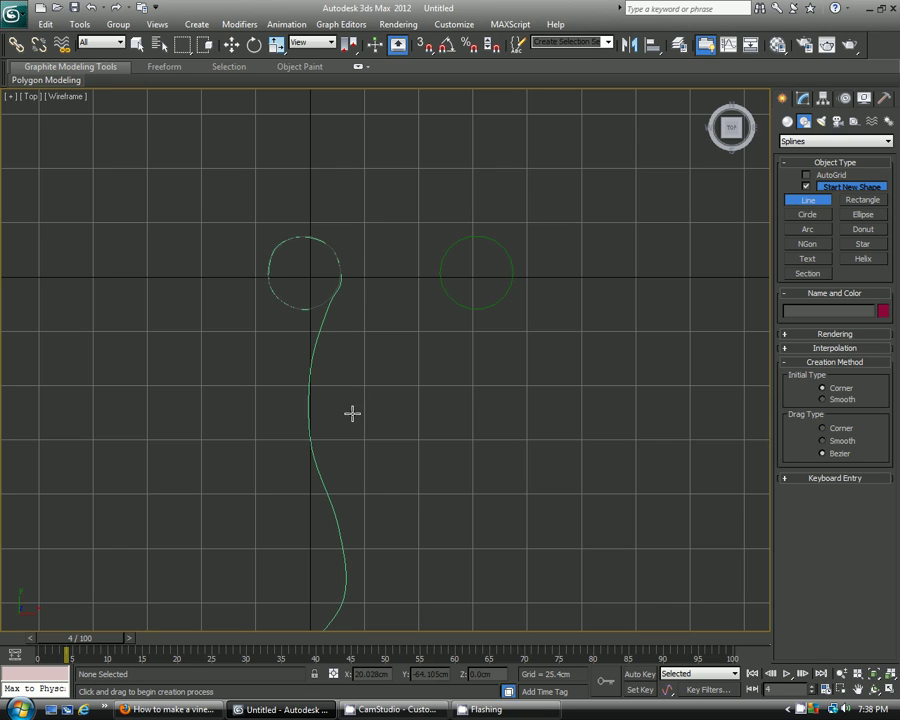
{"action": "middle_click_drag", "start_coordinate": [348, 377], "coordinate": [337, 394]}
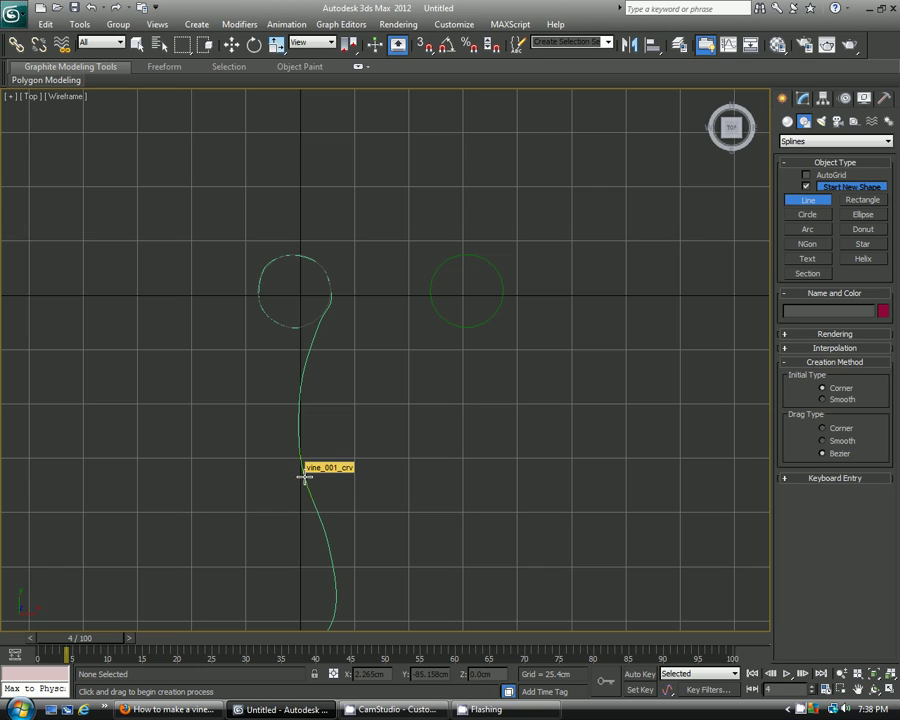
{"action": "left_click_drag", "start_coordinate": [303, 477], "coordinate": [311, 457]}
{"action": "left_click", "coordinate": [314, 444]}
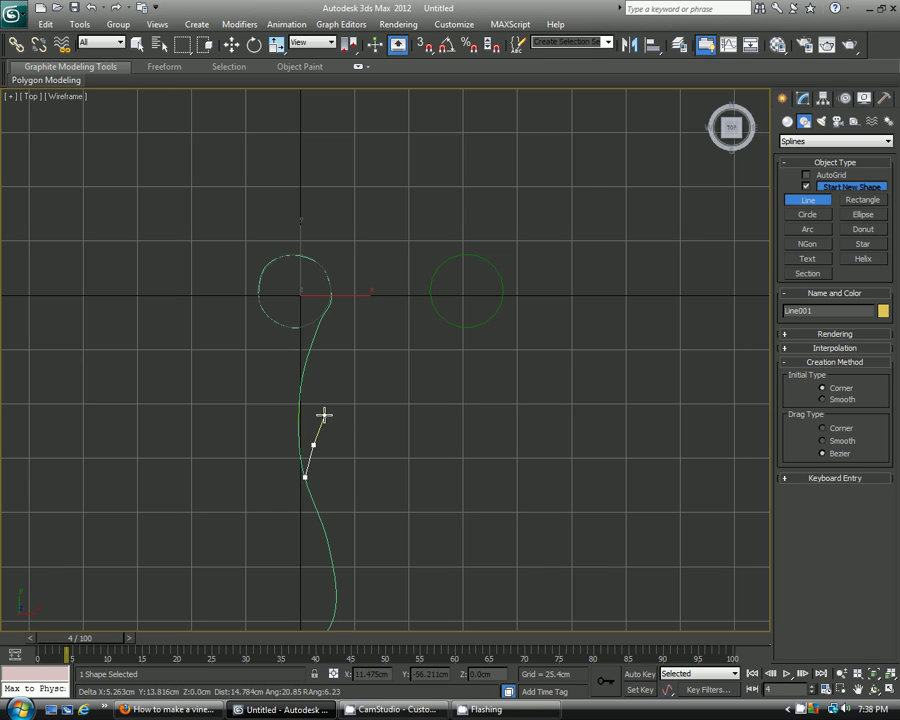
{"action": "left_click", "coordinate": [325, 415]}
{"action": "left_click", "coordinate": [356, 400]}
{"action": "left_click", "coordinate": [364, 375]}
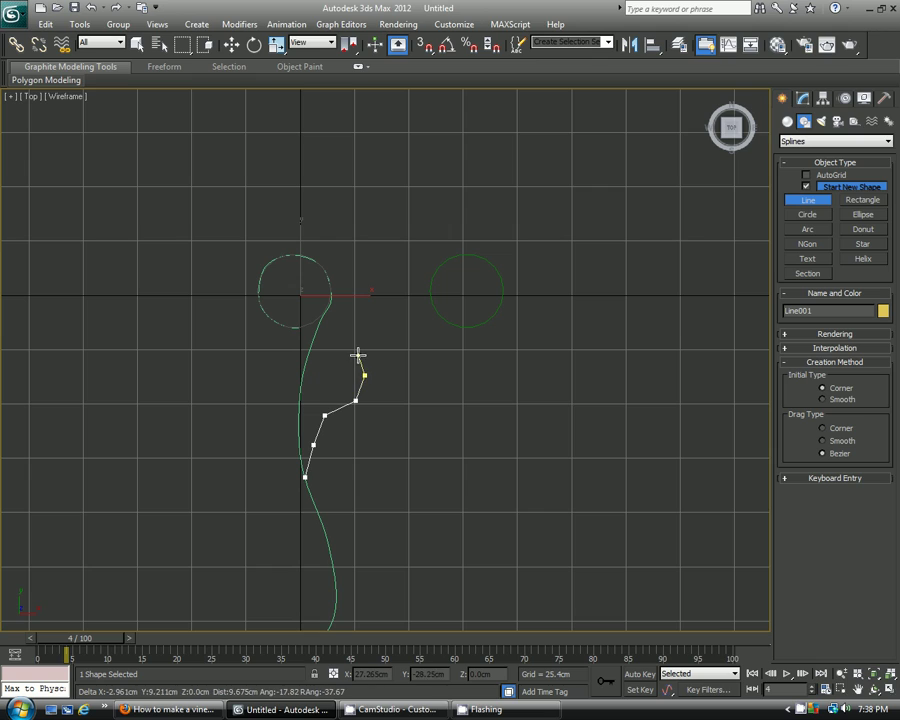
{"action": "left_click", "coordinate": [352, 348]}
{"action": "left_click", "coordinate": [349, 325]}
{"action": "left_click", "coordinate": [368, 308]}
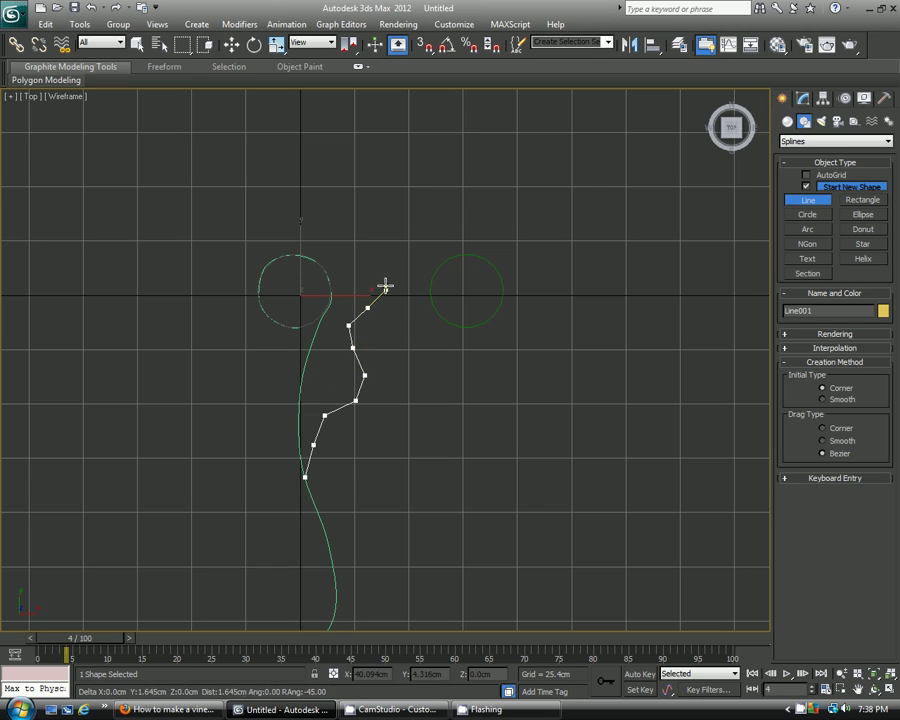
{"action": "left_click", "coordinate": [385, 290]}
{"action": "left_click", "coordinate": [371, 270]}
{"action": "left_click", "coordinate": [347, 239]}
{"action": "left_click", "coordinate": [358, 210]}
{"action": "left_click", "coordinate": [382, 201]}
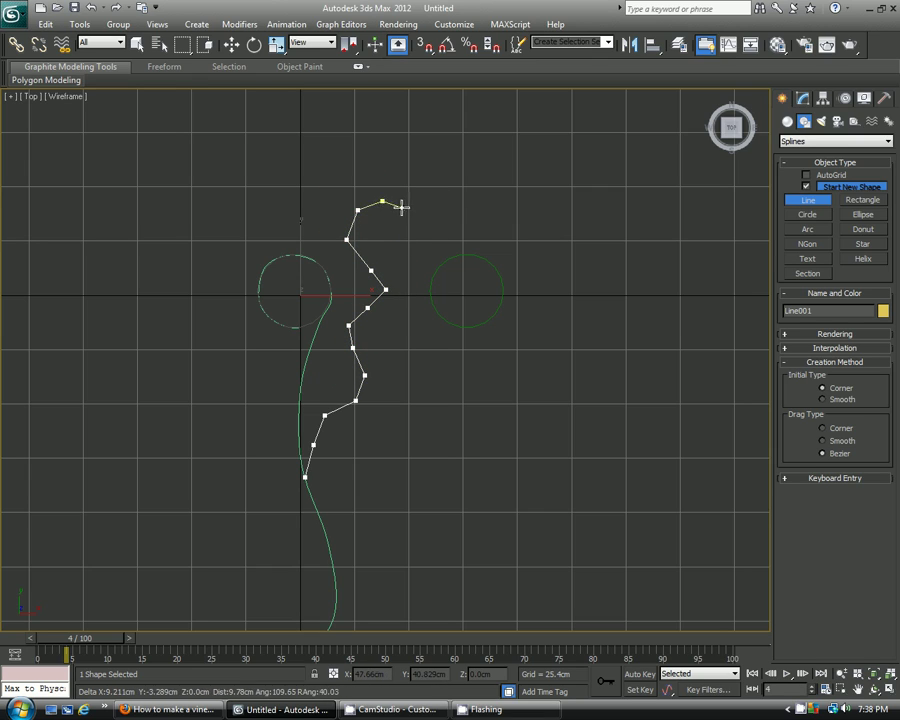
{"action": "left_click", "coordinate": [401, 208]}
Finish the line, then nudge two of its vertices slightly in Vertex mode.
{"action": "right_click", "coordinate": [401, 226]}
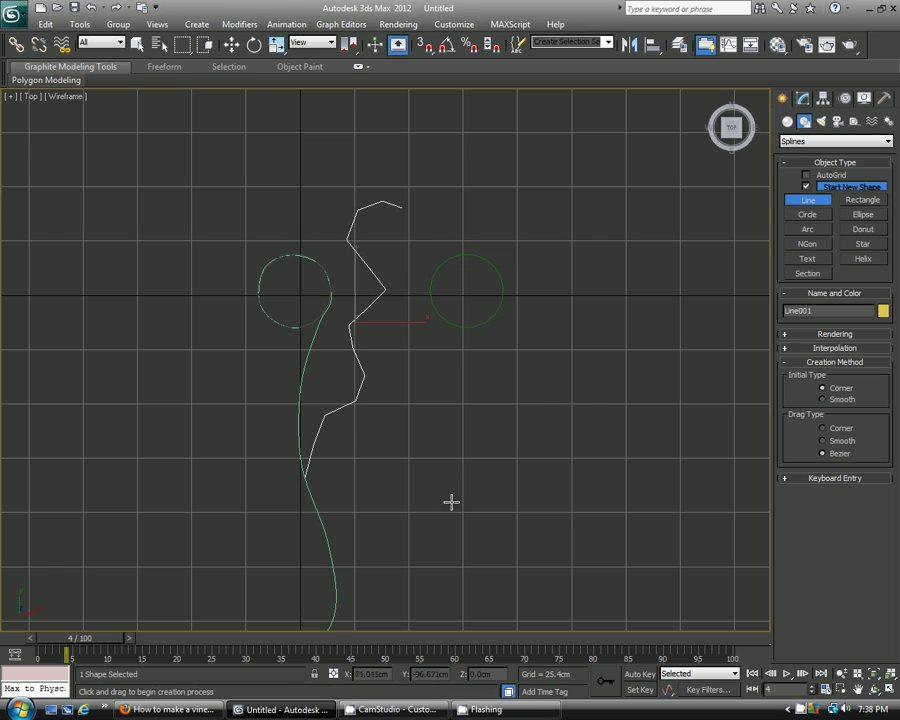
{"action": "scroll", "coordinate": [434, 431], "scroll_direction": "up", "scroll_amount": 2}
{"action": "right_click", "coordinate": [444, 425]}
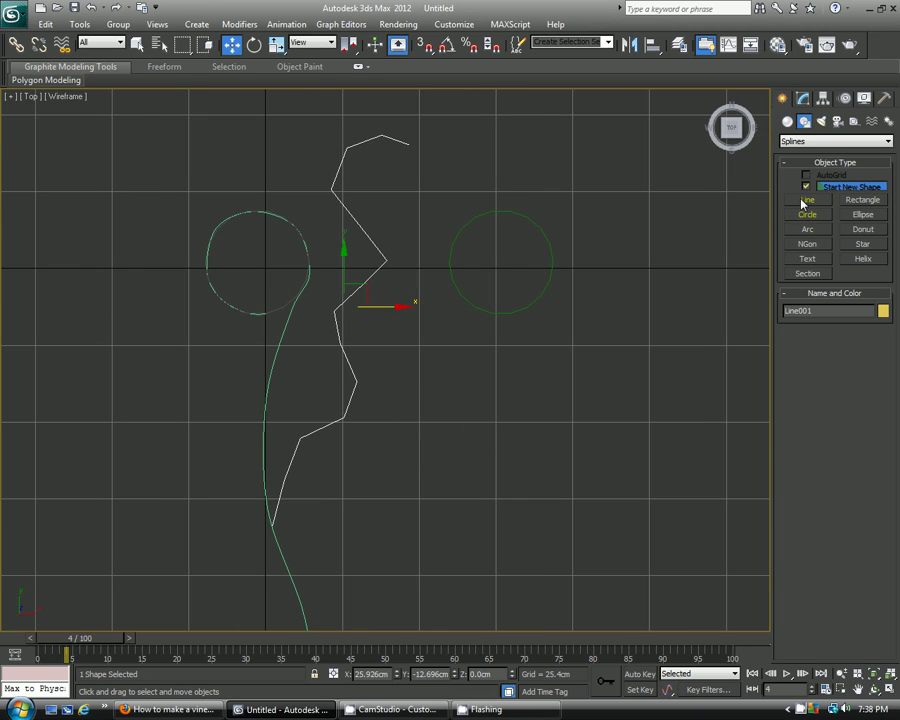
{"action": "left_click", "coordinate": [805, 99]}
{"action": "key", "text": "1"}
{"action": "left_click", "coordinate": [390, 261]}
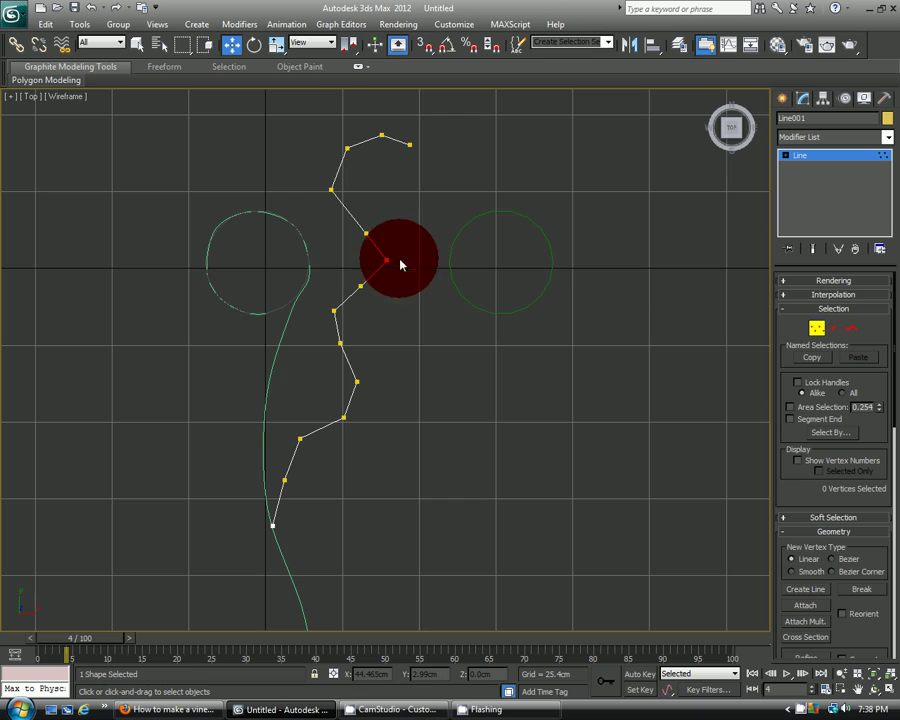
{"action": "left_click_drag", "start_coordinate": [428, 270], "coordinate": [416, 270]}
{"action": "left_click_drag", "start_coordinate": [350, 236], "coordinate": [384, 224]}
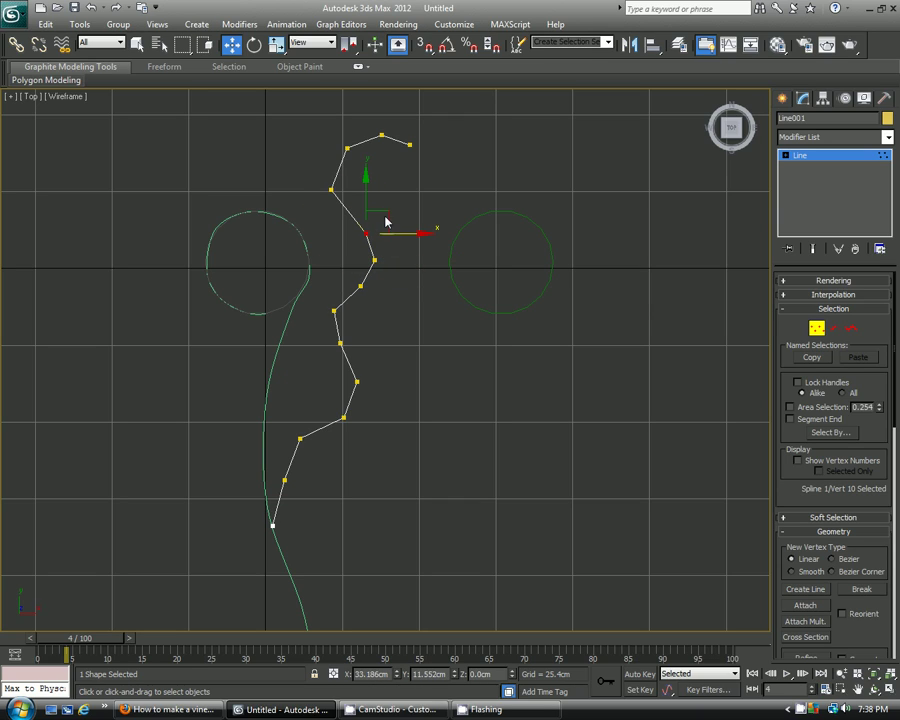
{"action": "left_click", "coordinate": [330, 304]}
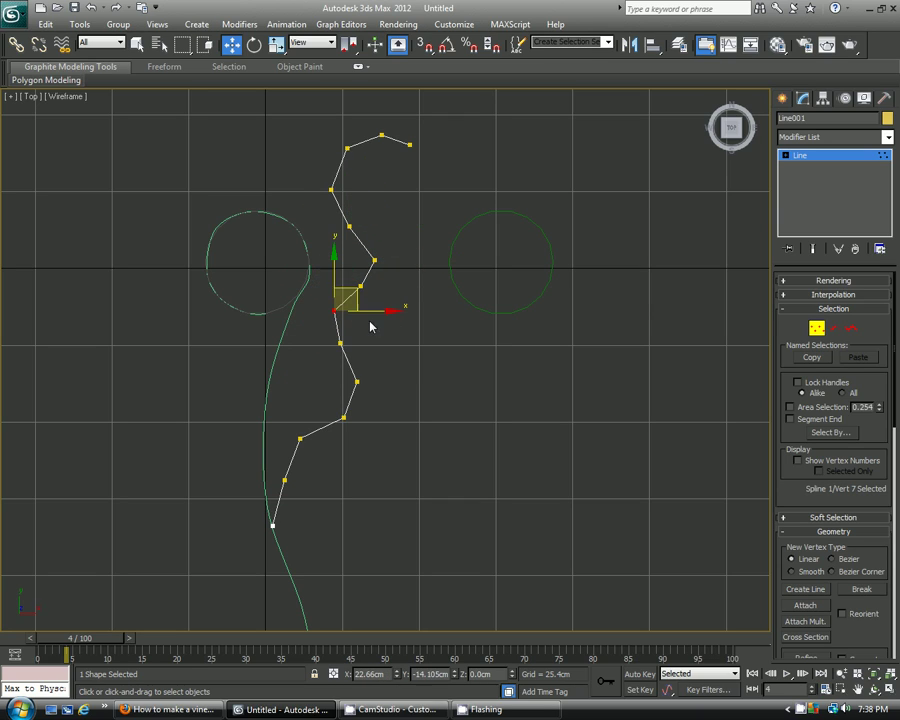
{"action": "left_click_drag", "start_coordinate": [375, 312], "coordinate": [382, 312]}
Set all the line's vertices to Smooth and view the curve in a maximized Perspective viewport.
{"action": "left_click_drag", "start_coordinate": [219, 100], "coordinate": [511, 600]}
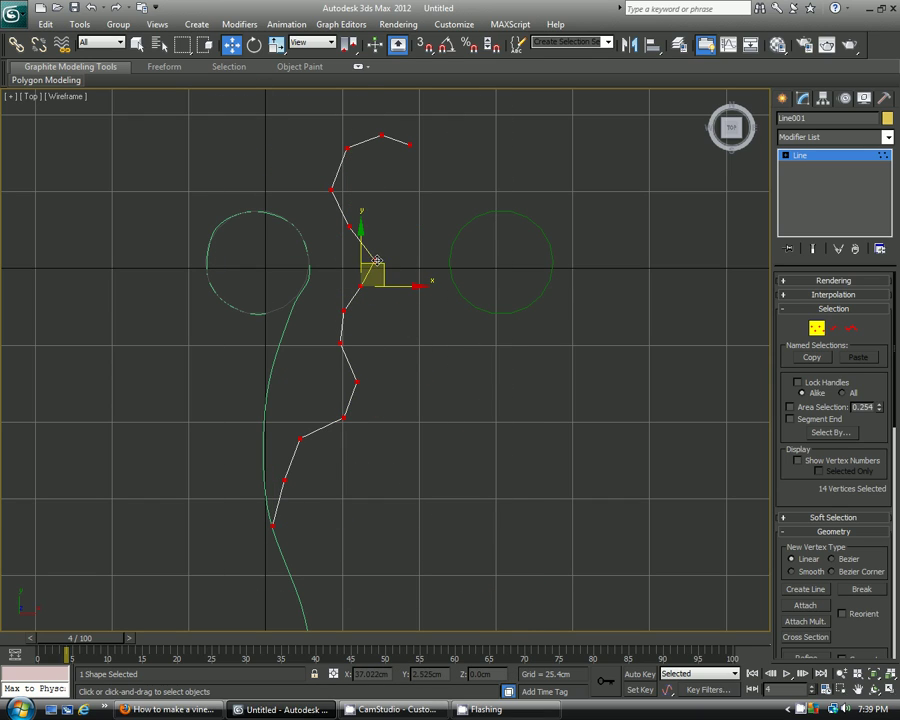
{"action": "right_click", "coordinate": [375, 261]}
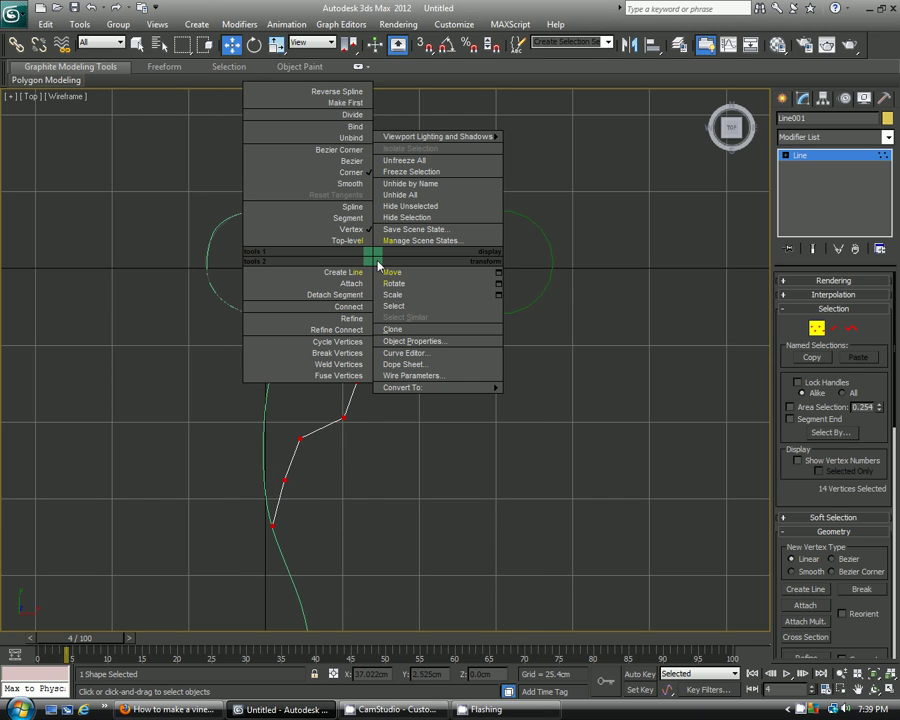
{"action": "left_click", "coordinate": [345, 184]}
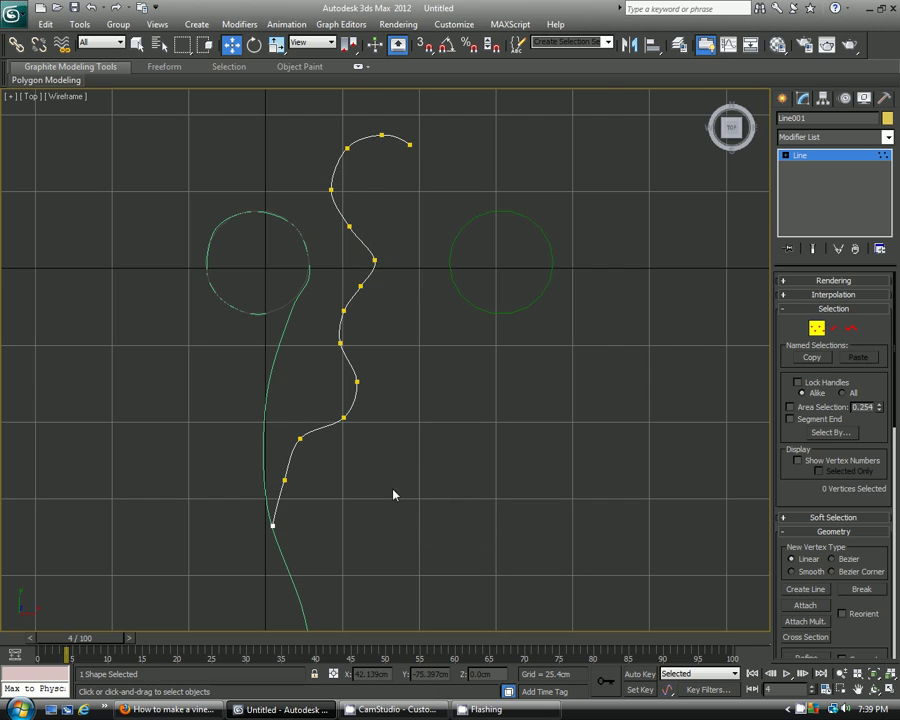
{"action": "key", "text": "alt+w"}
{"action": "right_click", "coordinate": [524, 492]}
{"action": "key", "text": "alt+w"}
{"action": "middle_click_drag", "start_coordinate": [496, 486], "coordinate": [412, 432], "text": "alt"}
{"action": "scroll", "coordinate": [410, 422], "scroll_direction": "up", "scroll_amount": 3}
Exit vertex editing, select the new curve and rename it vine_002_crv.
{"action": "left_click", "coordinate": [786, 155]}
{"action": "left_click", "coordinate": [440, 386]}
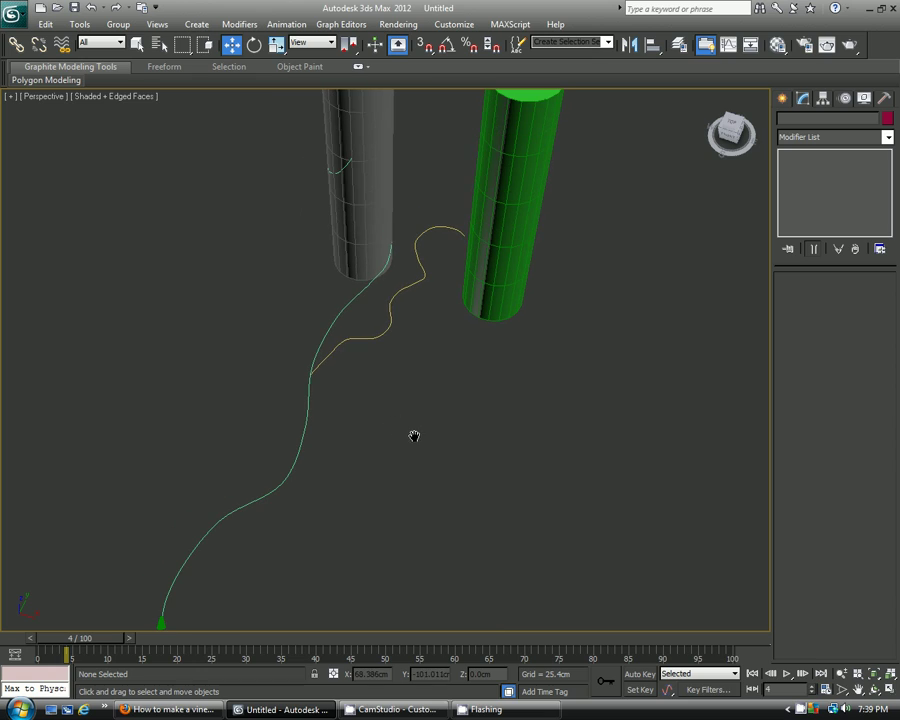
{"action": "left_click", "coordinate": [374, 333]}
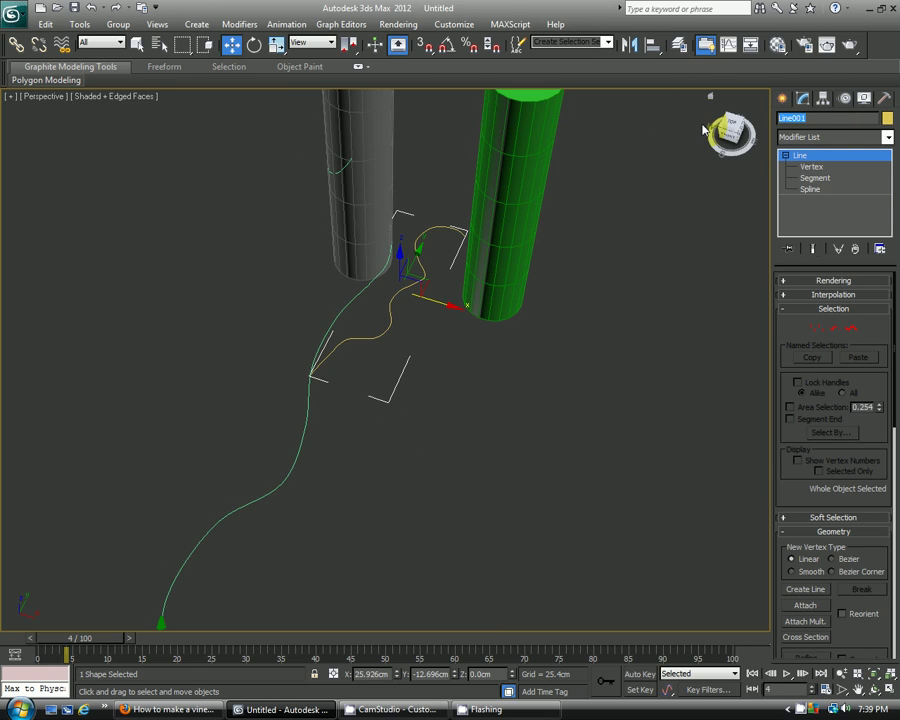
{"action": "type", "text": "vi"}
Bind the green cylinder to vine_002_crv with PathDeform (WSM) and Move to Path.
{"action": "left_click", "coordinate": [516, 356]}
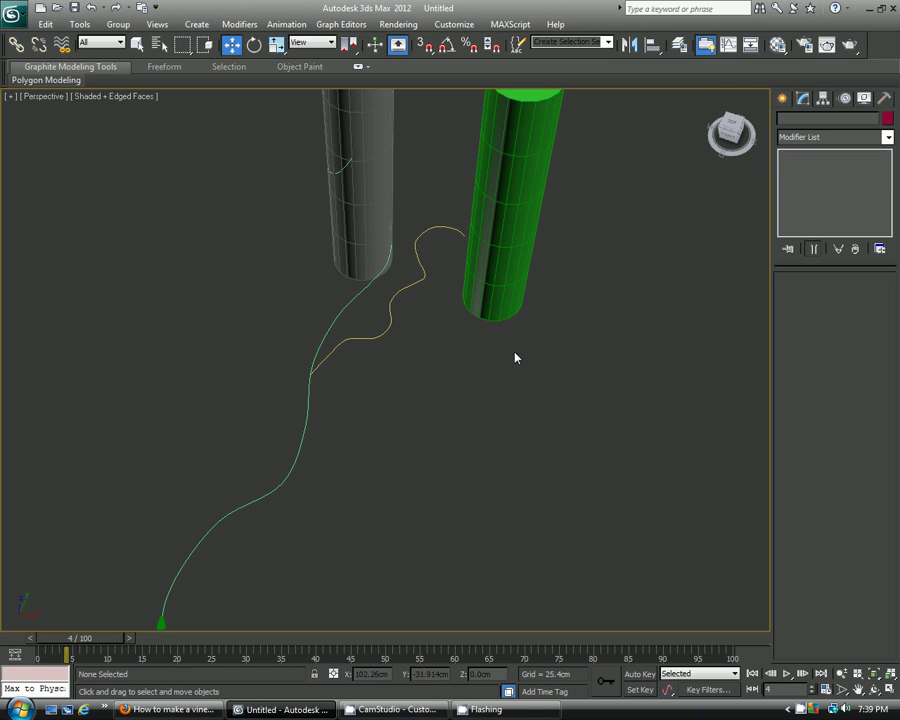
{"action": "middle_click_drag", "start_coordinate": [494, 257], "coordinate": [395, 435]}
{"action": "left_click", "coordinate": [478, 279]}
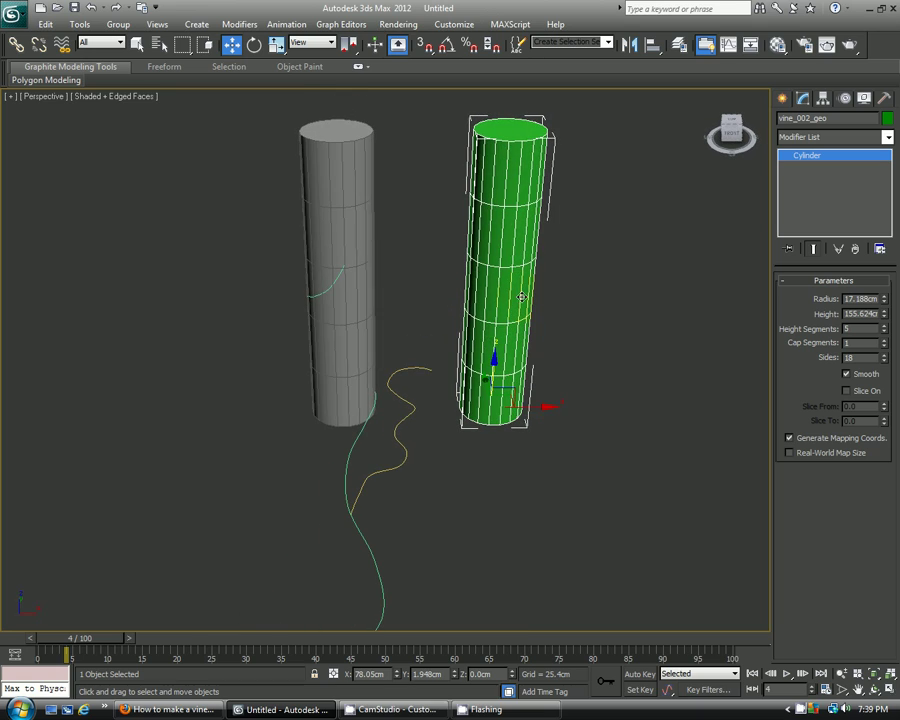
{"action": "left_click", "coordinate": [808, 137]}
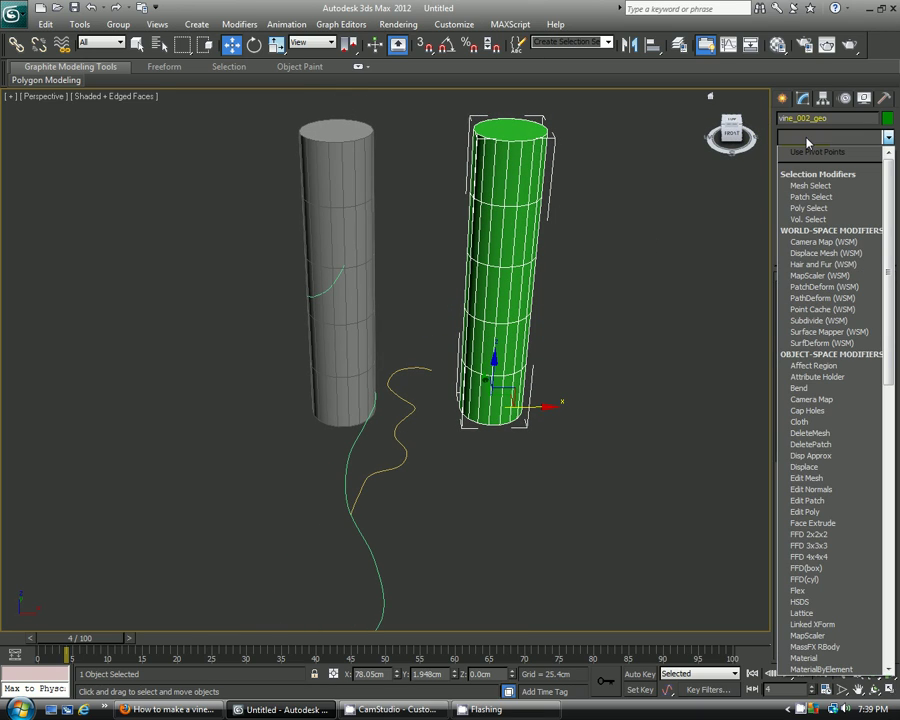
{"action": "left_click", "coordinate": [810, 298]}
{"action": "left_click", "coordinate": [830, 318]}
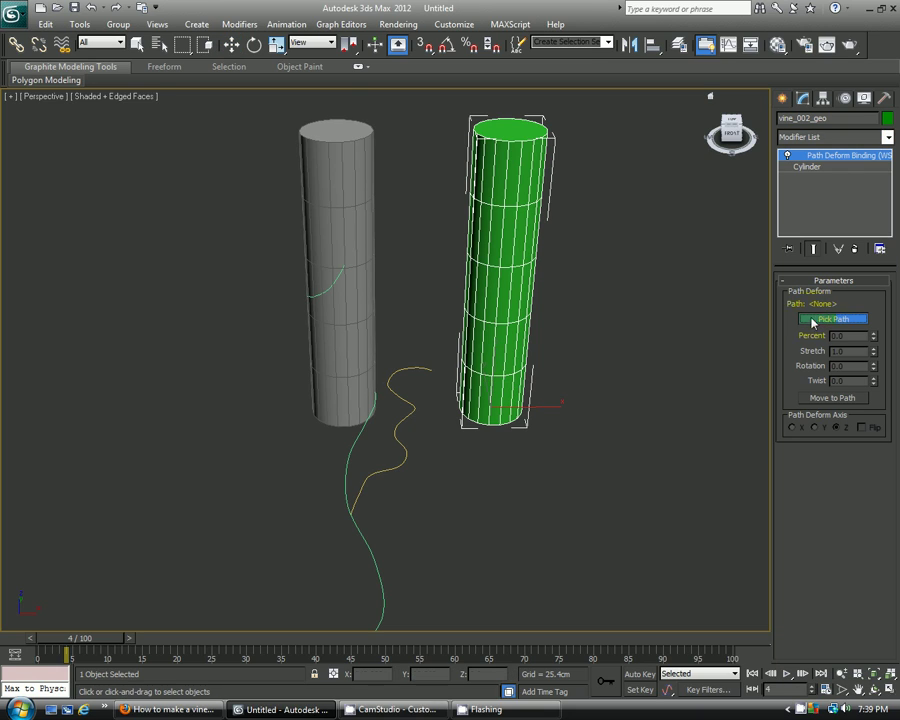
{"action": "left_click", "coordinate": [398, 422]}
{"action": "middle_click_drag", "start_coordinate": [497, 416], "coordinate": [487, 368]}
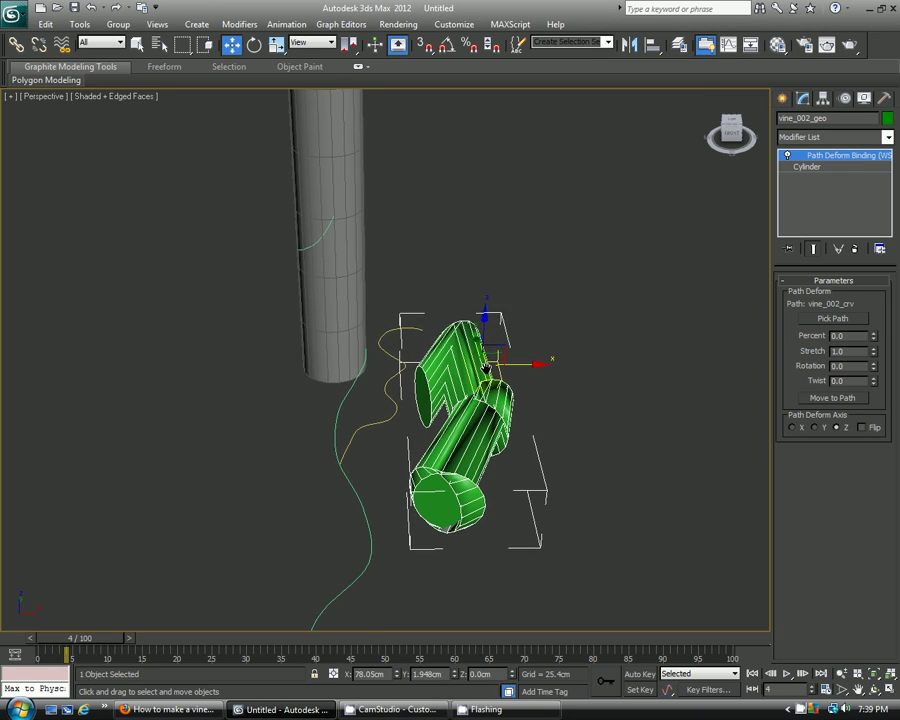
{"action": "left_click", "coordinate": [853, 399]}
Reduce the cylinder's radius to about 1.9cm.
{"action": "middle_click_drag", "start_coordinate": [532, 424], "coordinate": [468, 426], "text": "alt"}
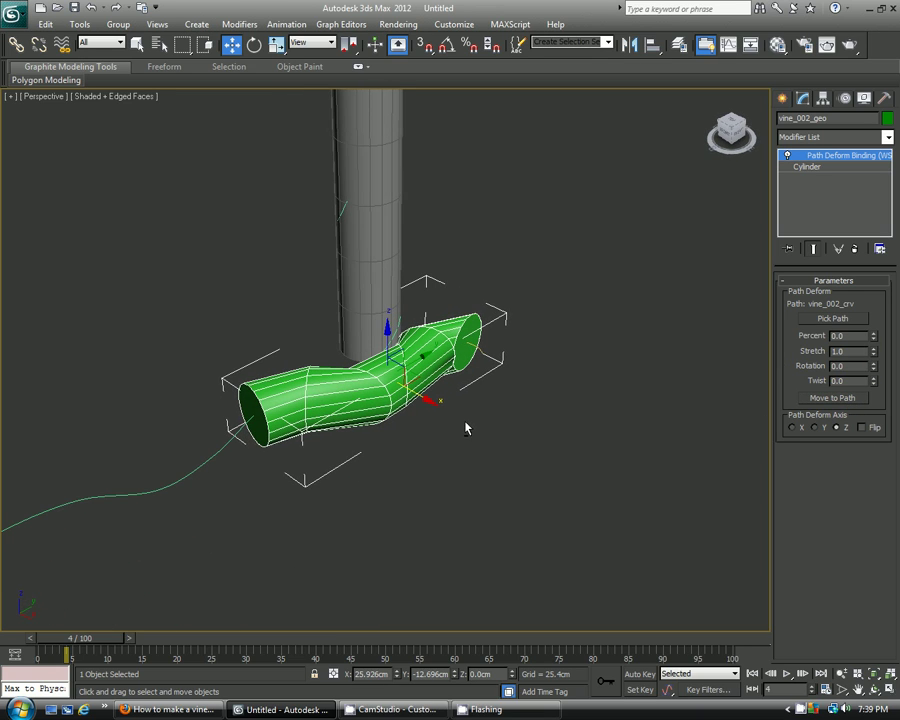
{"action": "left_click", "coordinate": [829, 168]}
{"action": "left_click_drag", "start_coordinate": [884, 307], "coordinate": [860, 378]}
Reframe the curves and drag the cylinder's Height down to 2.428cm.
{"action": "middle_click_drag", "start_coordinate": [369, 316], "coordinate": [459, 271]}
{"action": "scroll", "coordinate": [462, 293], "scroll_direction": "up", "scroll_amount": 2}
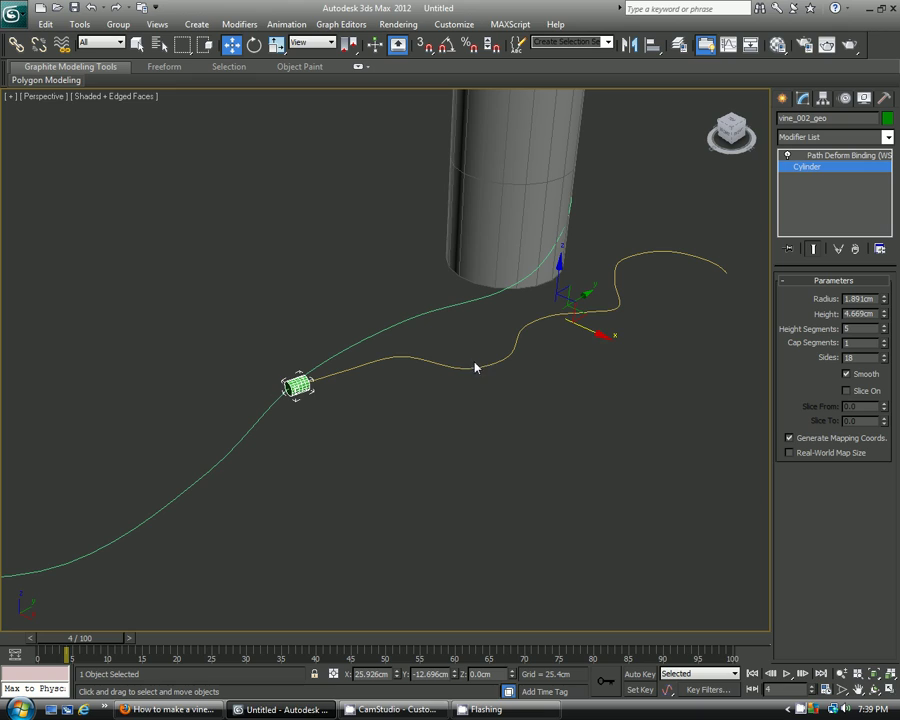
{"action": "scroll", "coordinate": [440, 402], "scroll_direction": "up", "scroll_amount": 2}
{"action": "scroll", "coordinate": [277, 517], "scroll_direction": "down", "scroll_amount": 1}
{"action": "middle_click_drag", "start_coordinate": [413, 370], "coordinate": [291, 446]}
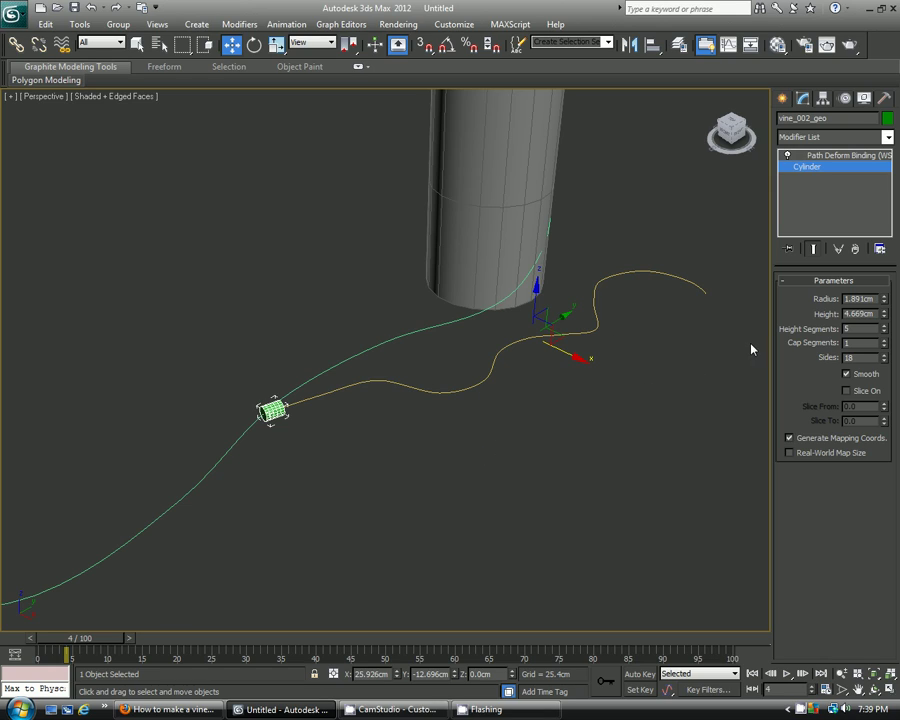
{"action": "left_click_drag", "start_coordinate": [884, 320], "coordinate": [877, 350]}
Set the cylinder's Radius to 0.
{"action": "double_click", "coordinate": [873, 299]}
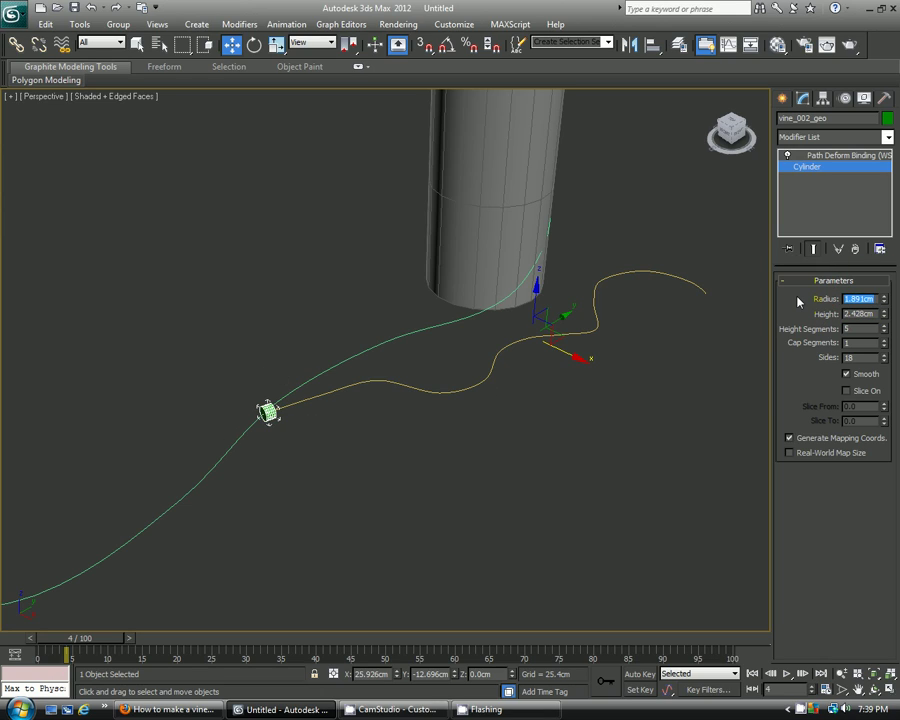
{"action": "type", "text": "0"}
{"action": "key", "text": "Return"}
Scrub to frame 46 and zoom and orbit to inspect where the vine_002_crv branch splits off.
{"action": "left_click", "coordinate": [351, 506]}
{"action": "scroll", "coordinate": [345, 454], "scroll_direction": "up", "scroll_amount": 5}
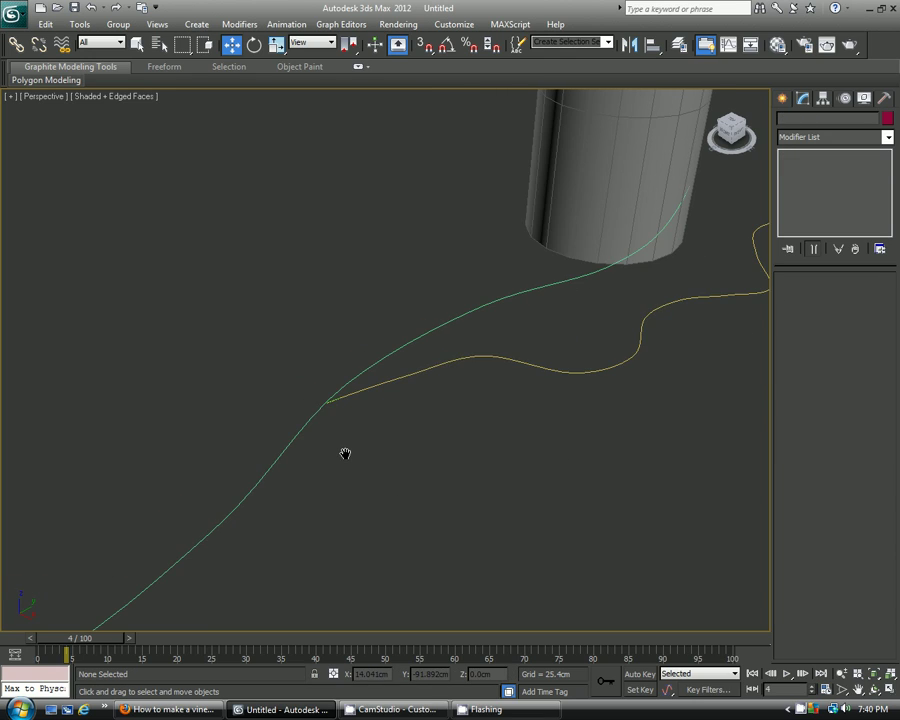
{"action": "left_click", "coordinate": [284, 436]}
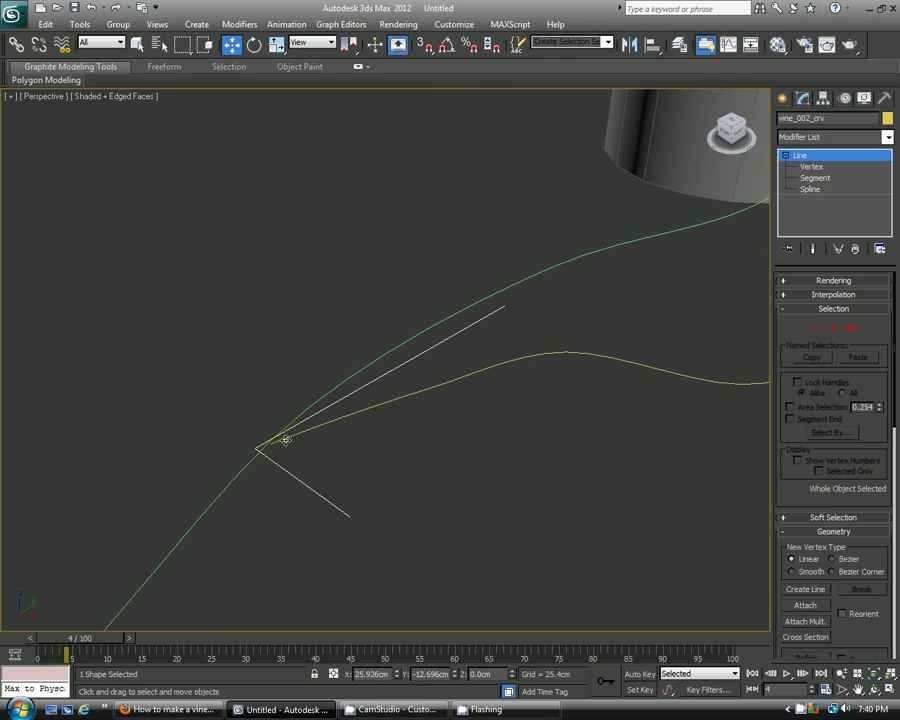
{"action": "left_click", "coordinate": [336, 476]}
{"action": "middle_click_drag", "start_coordinate": [336, 476], "coordinate": [365, 481], "text": "alt"}
{"action": "scroll", "coordinate": [365, 481], "scroll_direction": "down", "scroll_amount": 4}
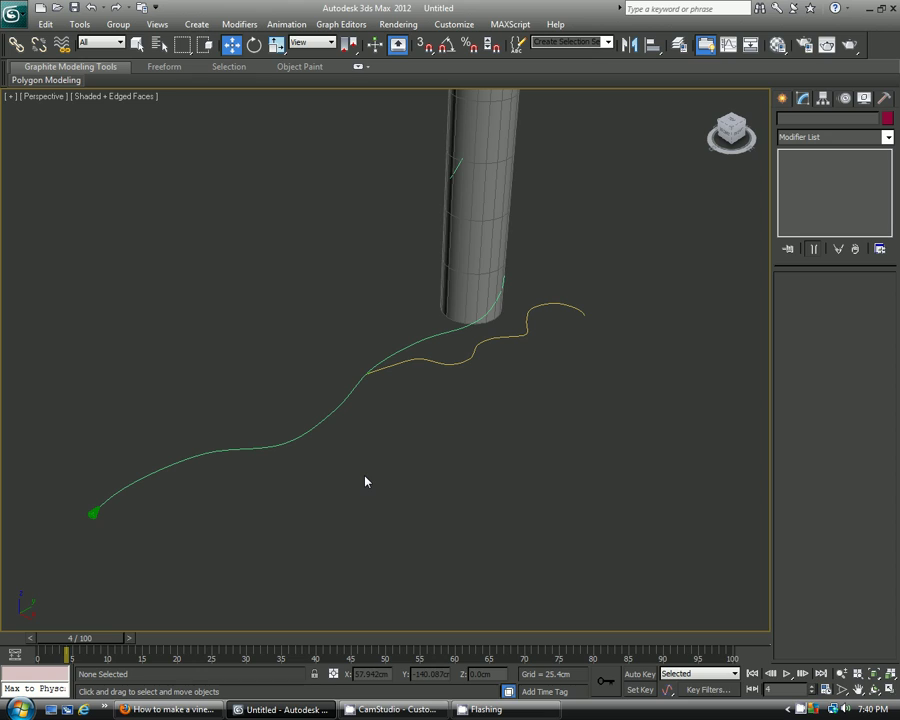
{"action": "left_click_drag", "start_coordinate": [64, 638], "coordinate": [358, 636]}
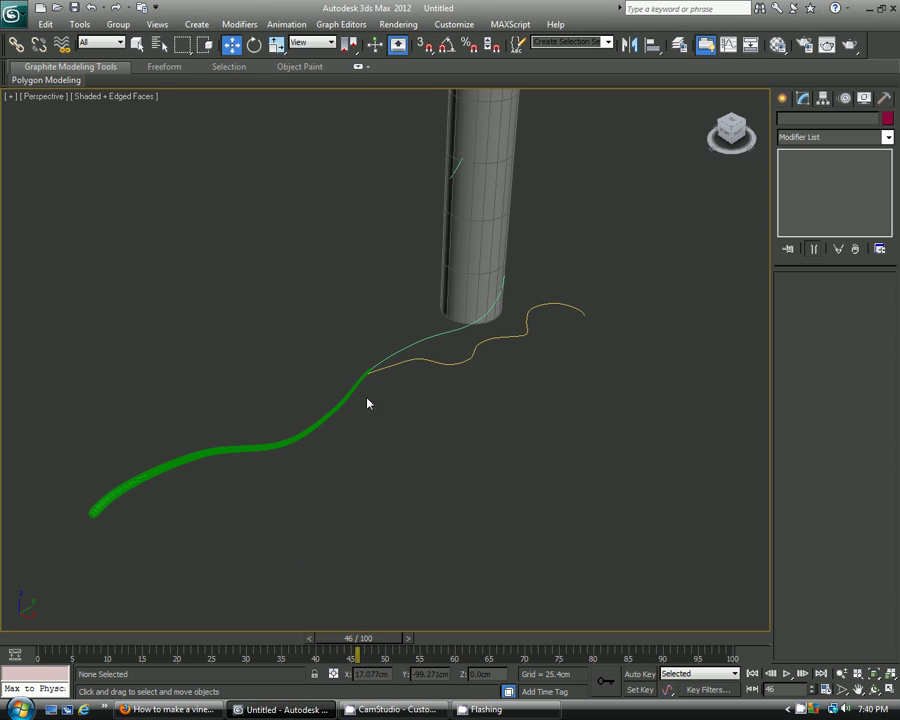
{"action": "scroll", "coordinate": [350, 416], "scroll_direction": "up", "scroll_amount": 4}
{"action": "scroll", "coordinate": [336, 420], "scroll_direction": "up", "scroll_amount": 3}
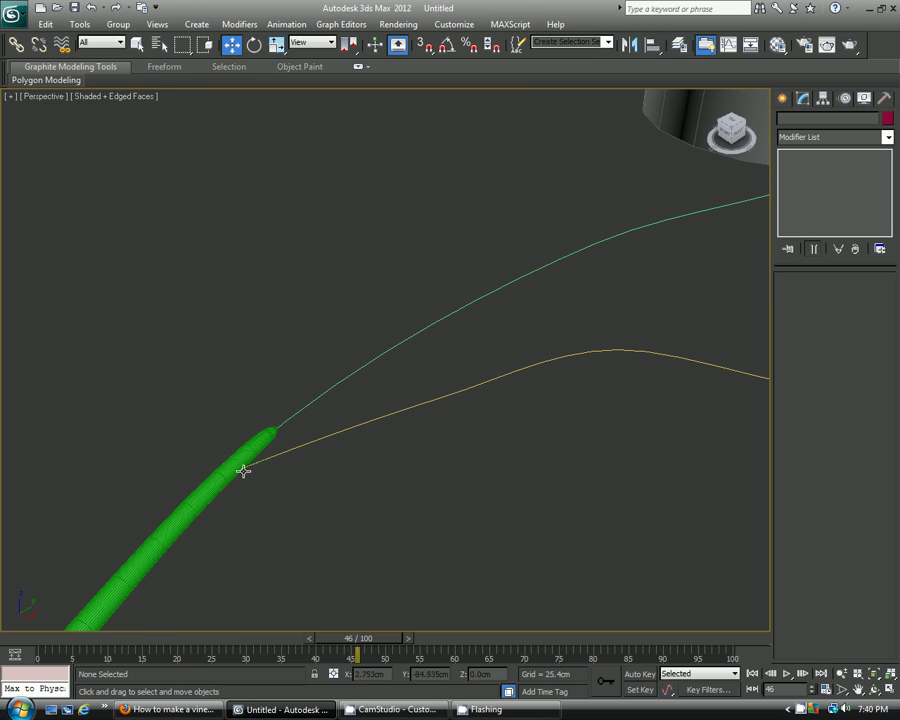
{"action": "middle_click_drag", "start_coordinate": [510, 383], "coordinate": [345, 484], "text": "alt"}
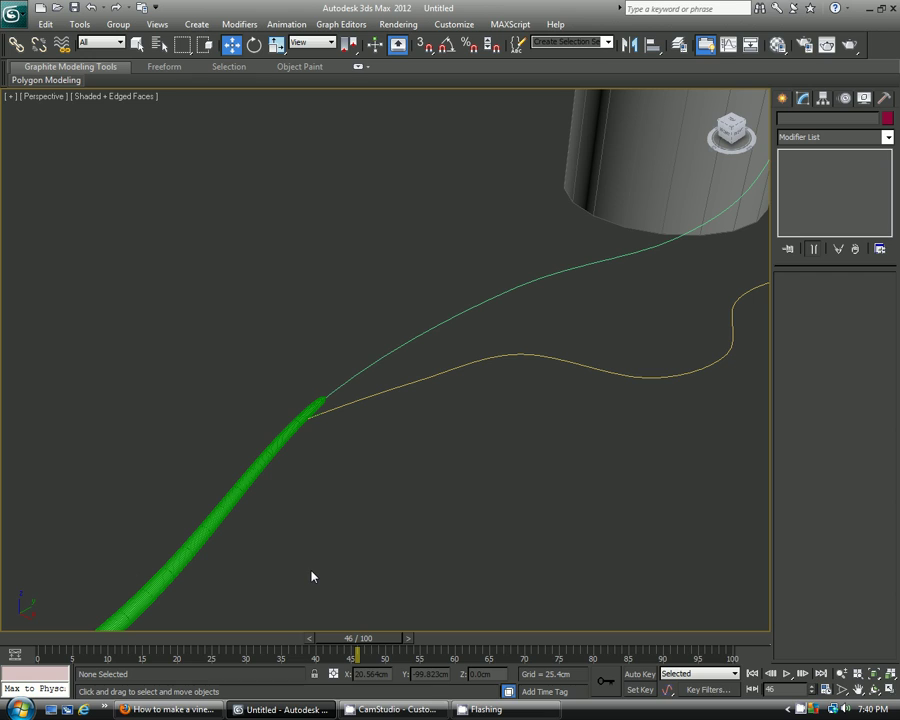
{"action": "middle_click_drag", "start_coordinate": [396, 470], "coordinate": [256, 477], "text": "alt"}
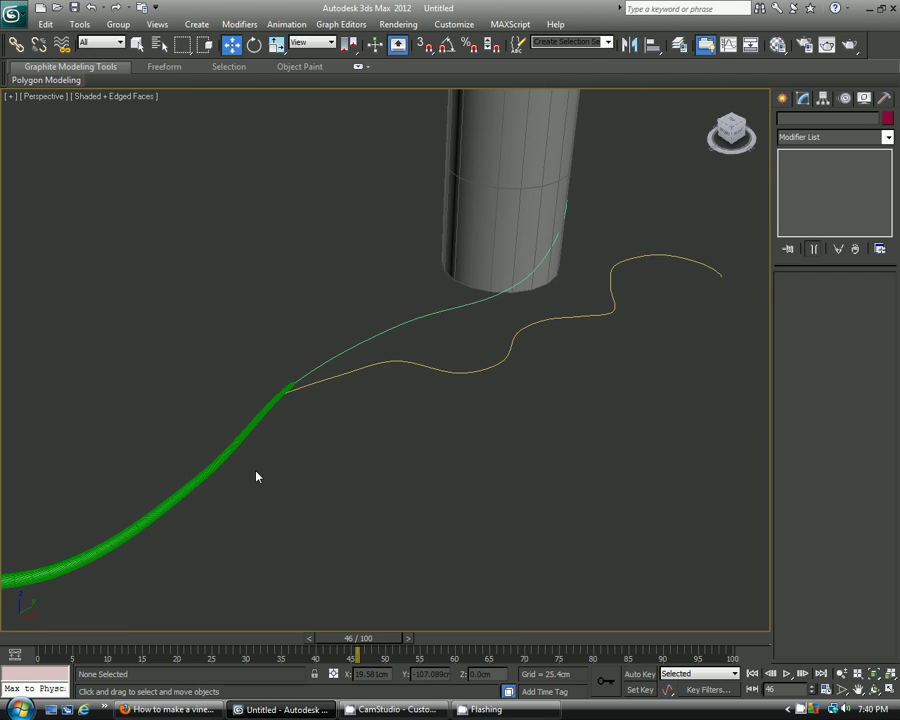
Select vine_002_geo with Select by Name.
{"action": "left_click", "coordinate": [159, 45]}
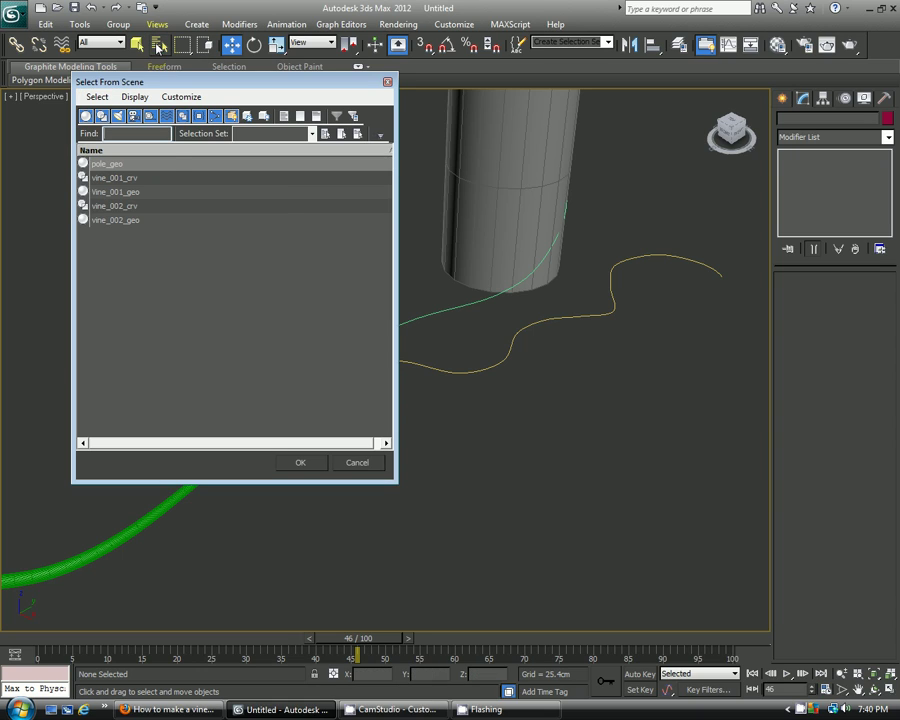
{"action": "left_click", "coordinate": [110, 222]}
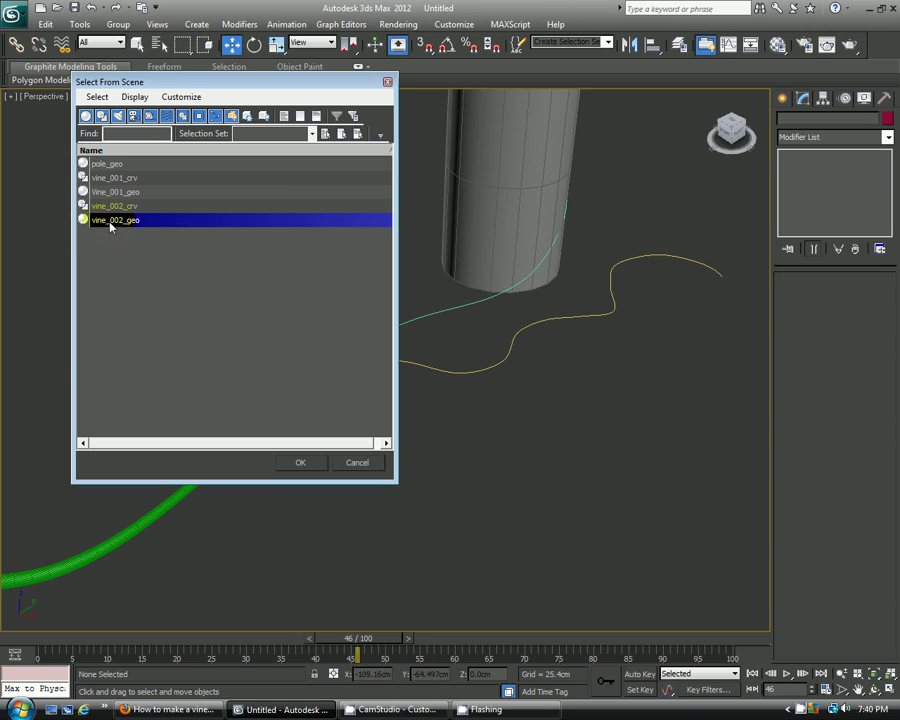
{"action": "left_click", "coordinate": [295, 462]}
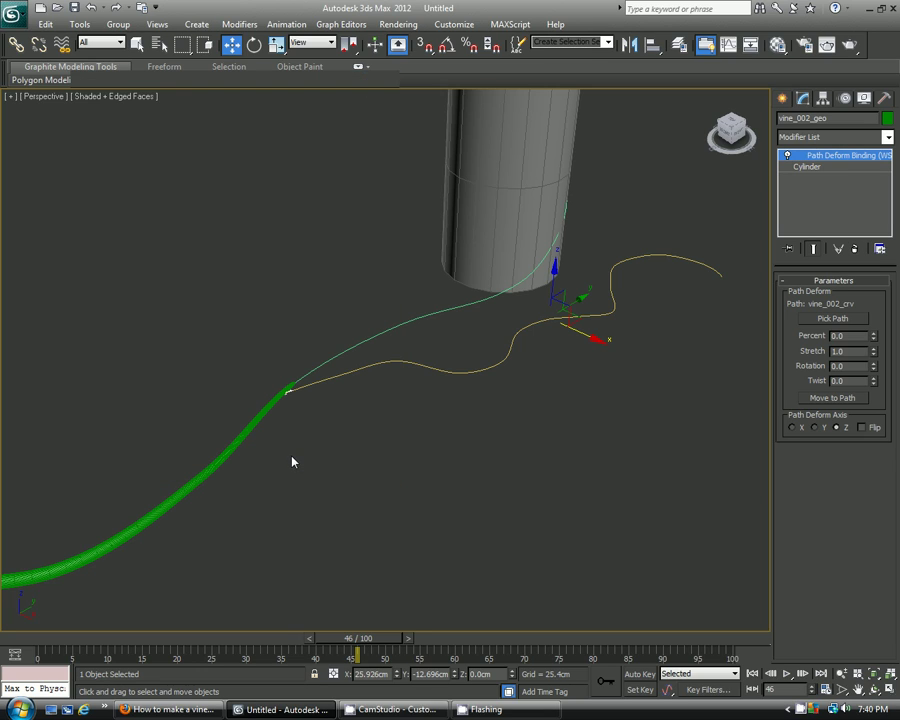
With Auto Key on, key the cylinder's Radius to 1.2cm at frame 100.
{"action": "left_click", "coordinate": [640, 674]}
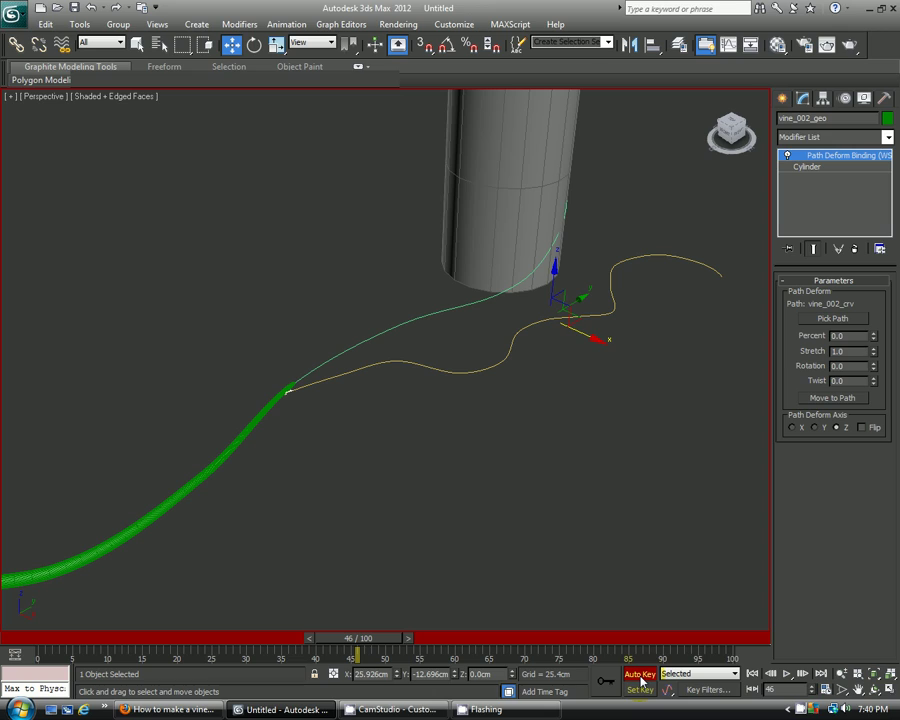
{"action": "left_click", "coordinate": [811, 168]}
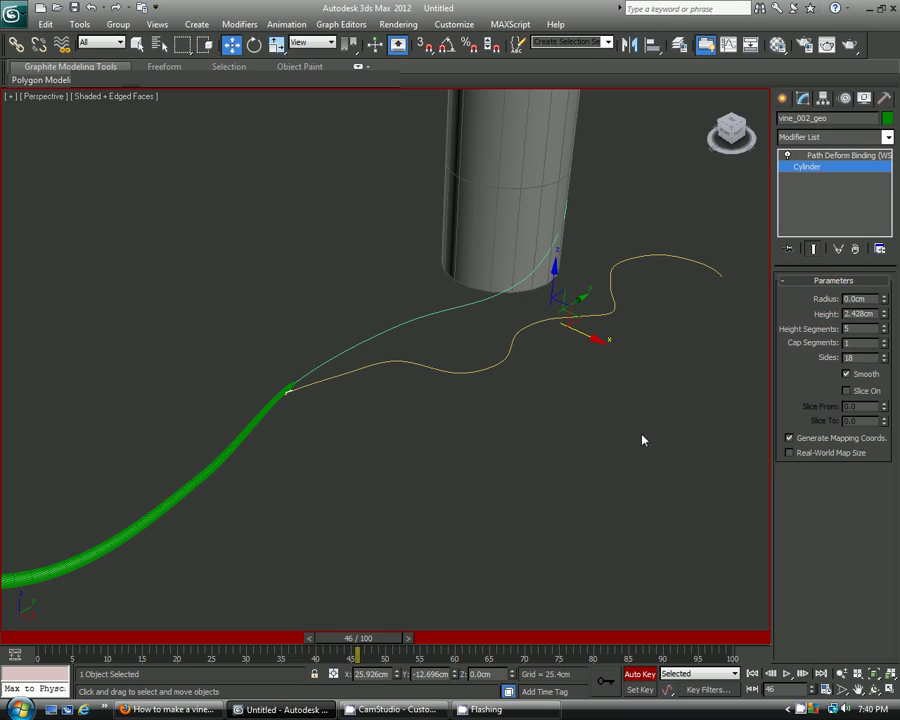
{"action": "left_click_drag", "start_coordinate": [360, 648], "coordinate": [723, 613]}
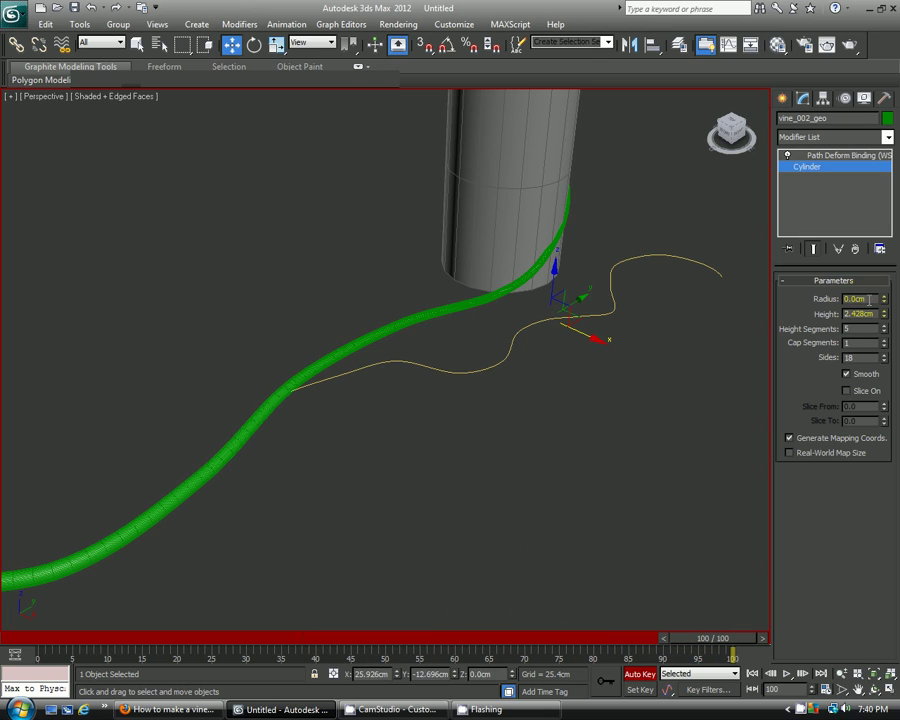
{"action": "left_click_drag", "start_coordinate": [869, 299], "coordinate": [805, 298]}
{"action": "type", "text": "1.2"}
{"action": "key", "text": "Return"}
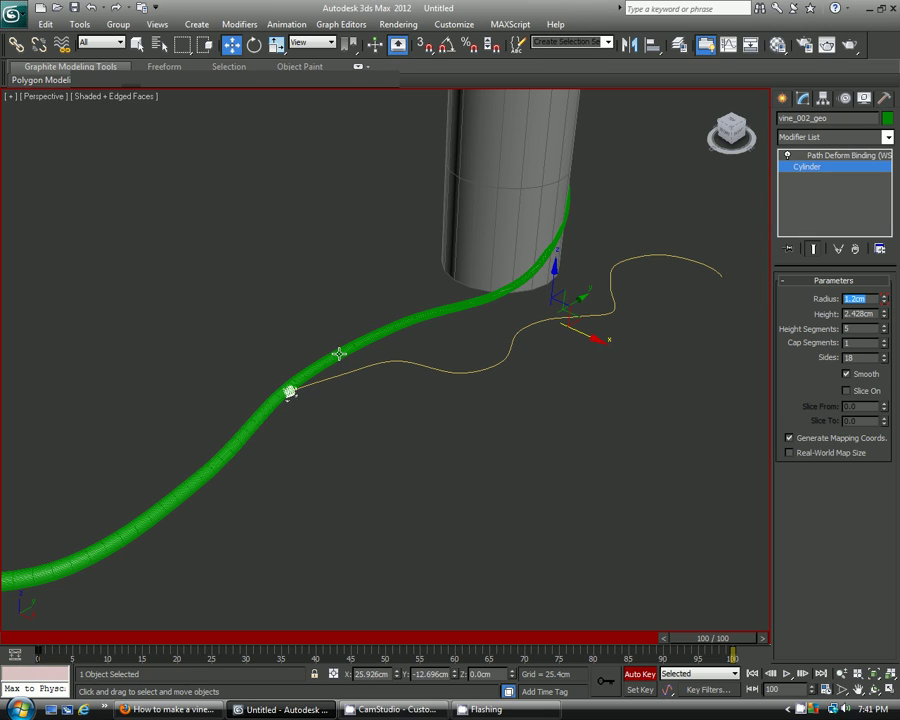
Move the Radius animation's starting key from frame 0 to frame 40.
{"action": "left_click_drag", "start_coordinate": [712, 638], "coordinate": [349, 617]}
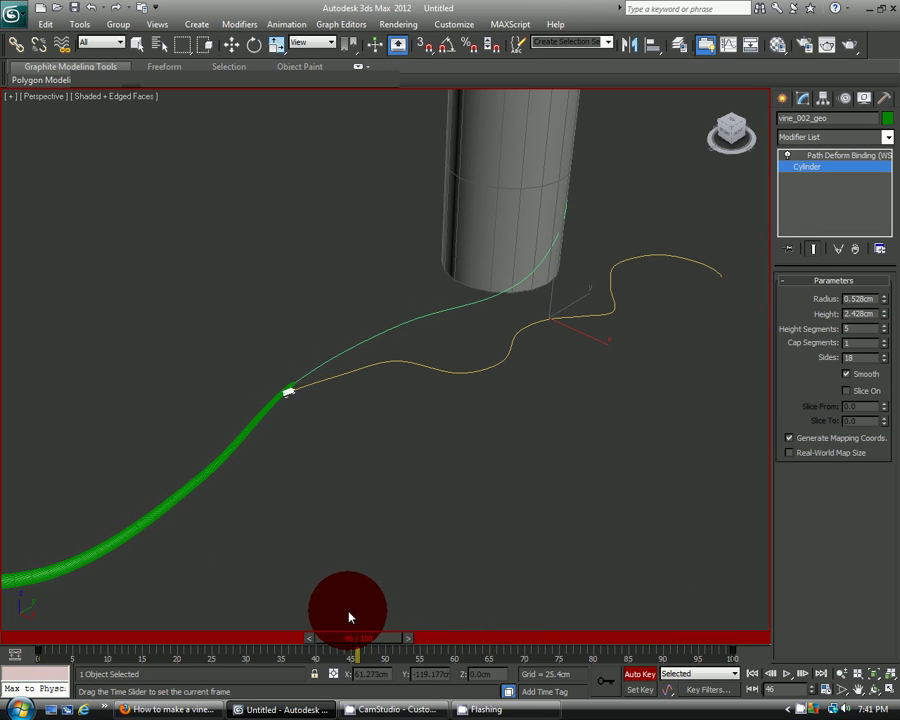
{"action": "key", "text": "w"}
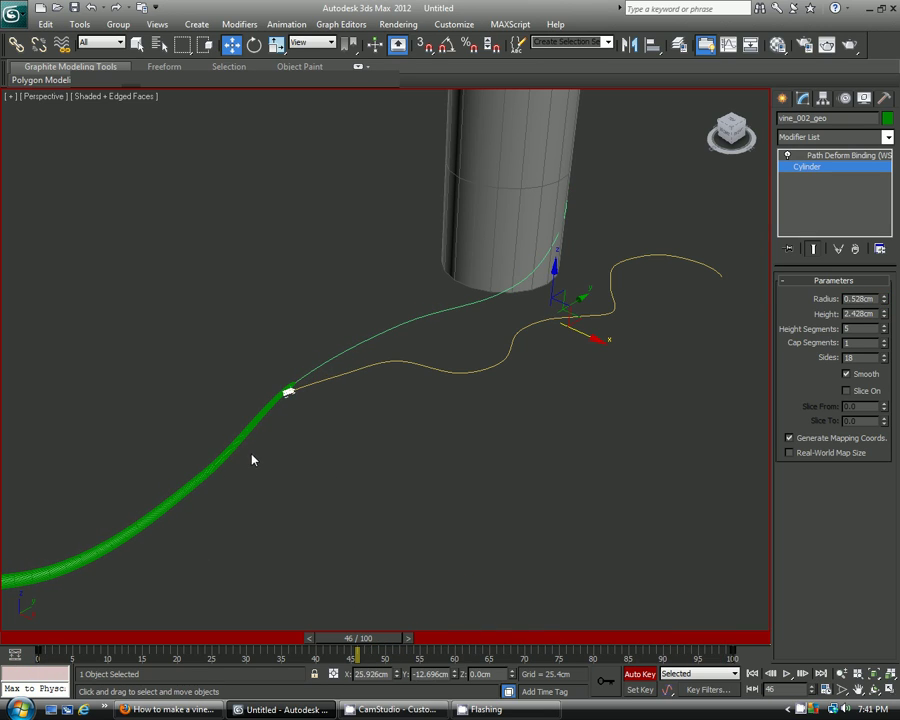
{"action": "left_click", "coordinate": [18, 658]}
{"action": "left_click_drag", "start_coordinate": [37, 657], "coordinate": [327, 617]}
{"action": "key", "text": "w"}
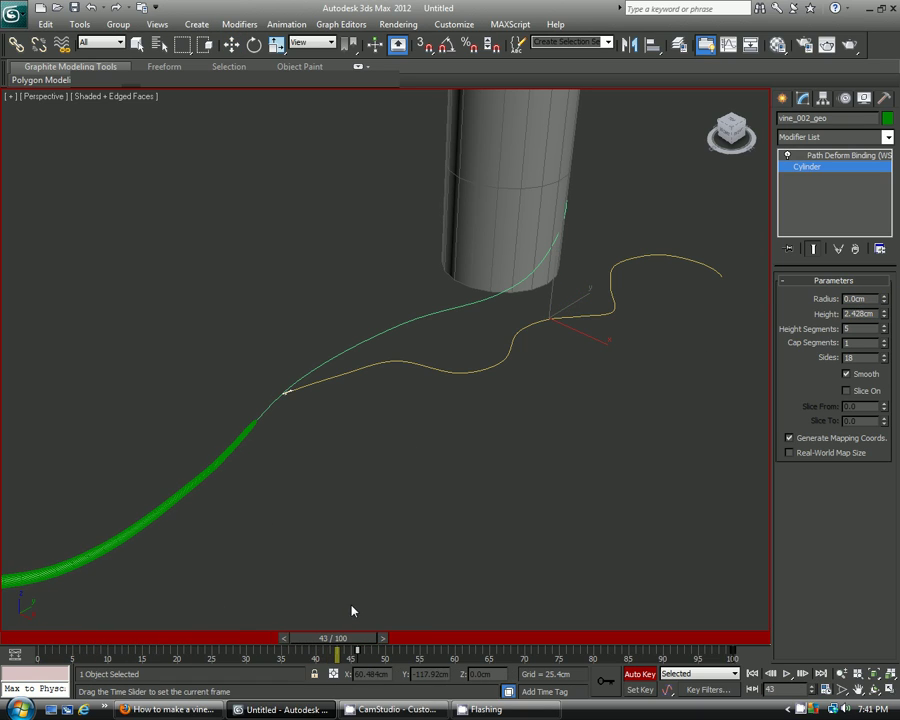
Scrub the timeline to frame 100 and back to frame 46 to check the radius growth.
{"action": "left_click", "coordinate": [413, 640]}
{"action": "left_click_drag", "start_coordinate": [413, 640], "coordinate": [754, 619]}
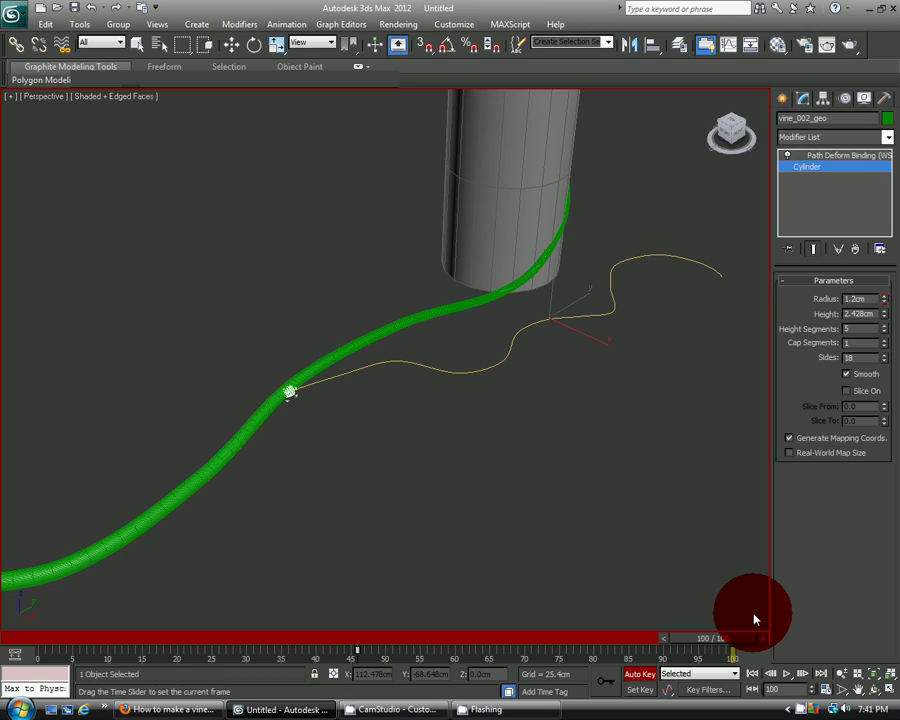
{"action": "left_click_drag", "start_coordinate": [754, 619], "coordinate": [459, 583]}
At frame 100, key the branch's Path Deform Stretch to 69.
{"action": "key", "text": "w"}
{"action": "left_click", "coordinate": [815, 157]}
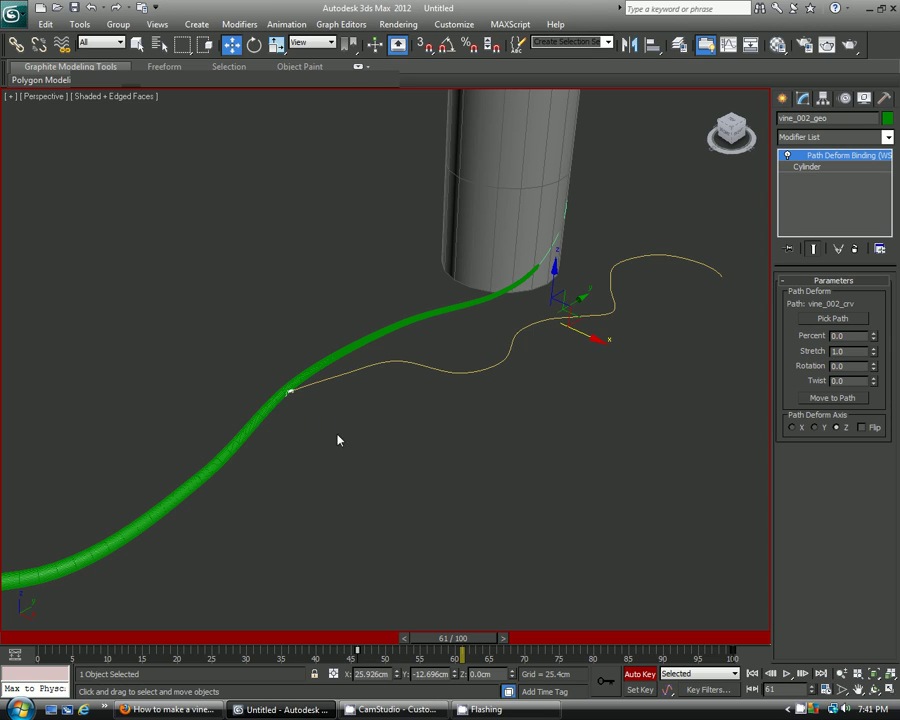
{"action": "left_click_drag", "start_coordinate": [463, 637], "coordinate": [722, 643]}
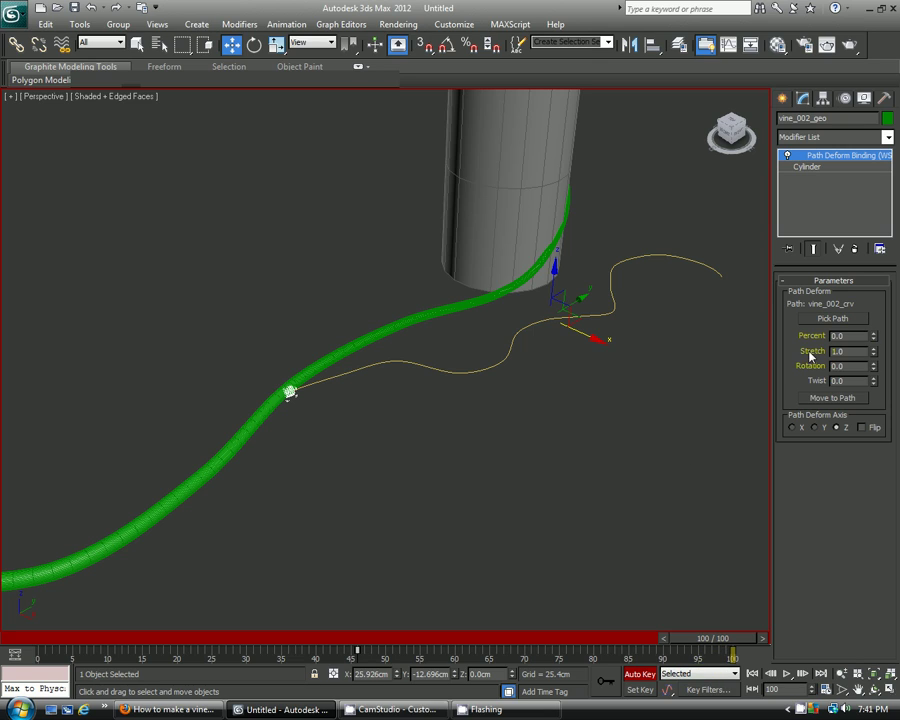
{"action": "mouse_move", "coordinate": [873, 355]}
{"action": "left_mouse_down"}
{"action": "mouse_move", "coordinate": [870, 200]}
{"action": "mouse_move", "coordinate": [627, 543]}
{"action": "mouse_move", "coordinate": [561, 672]}
{"action": "mouse_move", "coordinate": [583, 253]}
{"action": "mouse_move", "coordinate": [609, 346]}
{"action": "mouse_move", "coordinate": [609, 209]}
{"action": "mouse_move", "coordinate": [611, 354]}
{"action": "mouse_move", "coordinate": [545, 320]}
{"action": "mouse_move", "coordinate": [565, 204]}
{"action": "mouse_move", "coordinate": [849, 343]}
{"action": "mouse_move", "coordinate": [870, 305]}
{"action": "mouse_move", "coordinate": [869, 345]}
{"action": "left_mouse_up"}
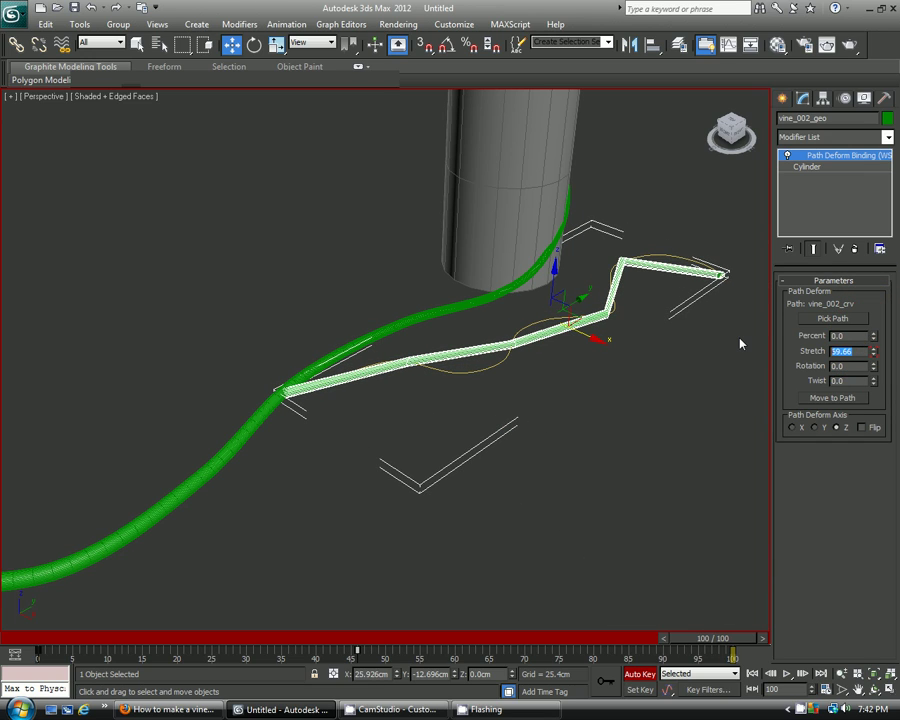
{"action": "type", "text": "69"}
{"action": "key", "text": "Return"}
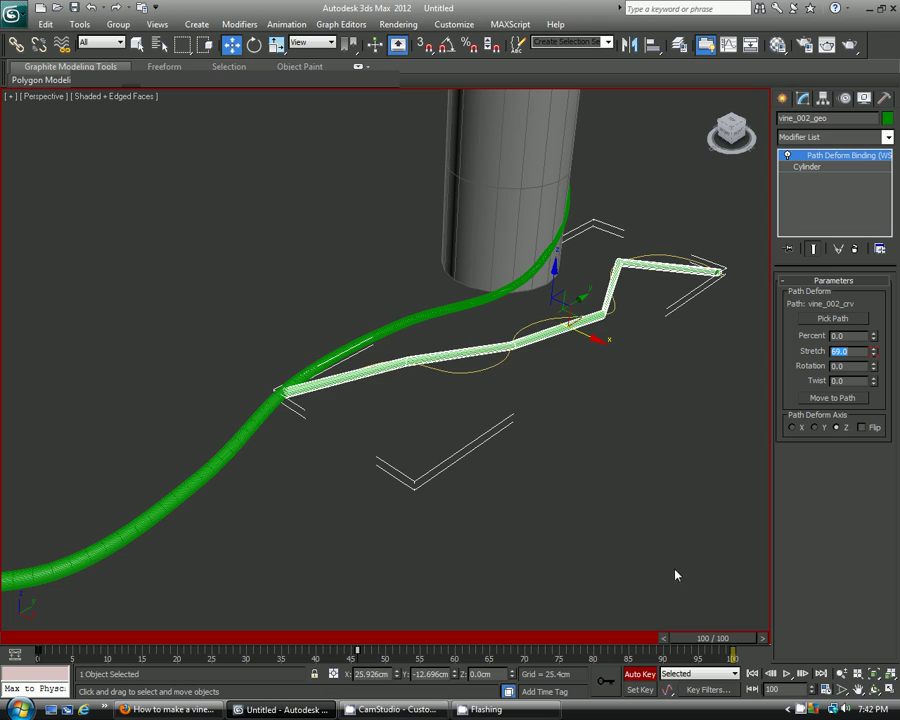
Move the starting Stretch key to frame 46 and scrub back to check it.
{"action": "left_click_drag", "start_coordinate": [40, 656], "coordinate": [360, 658]}
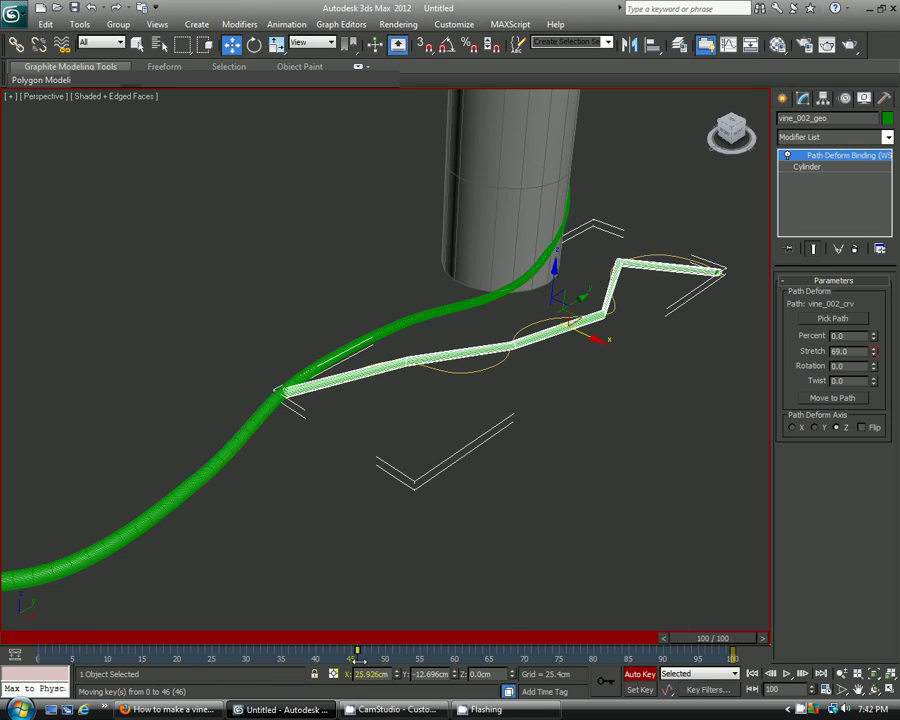
{"action": "left_click_drag", "start_coordinate": [741, 645], "coordinate": [688, 571]}
{"action": "key", "text": "w"}
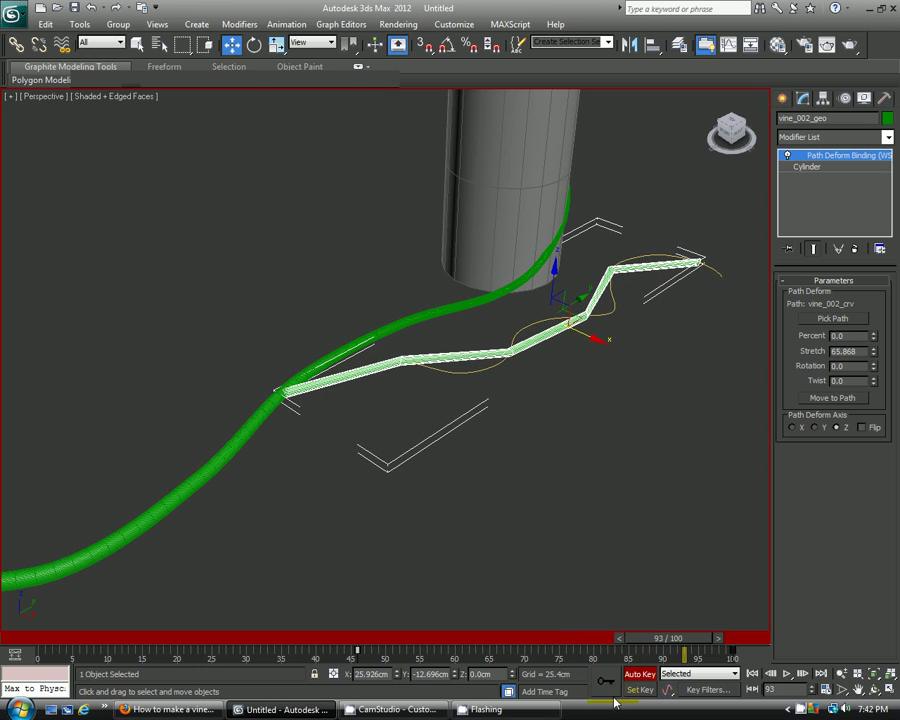
Turn off Auto Key and bring up the branch's Cylinder parameters, framing the branch.
{"action": "left_click", "coordinate": [640, 673]}
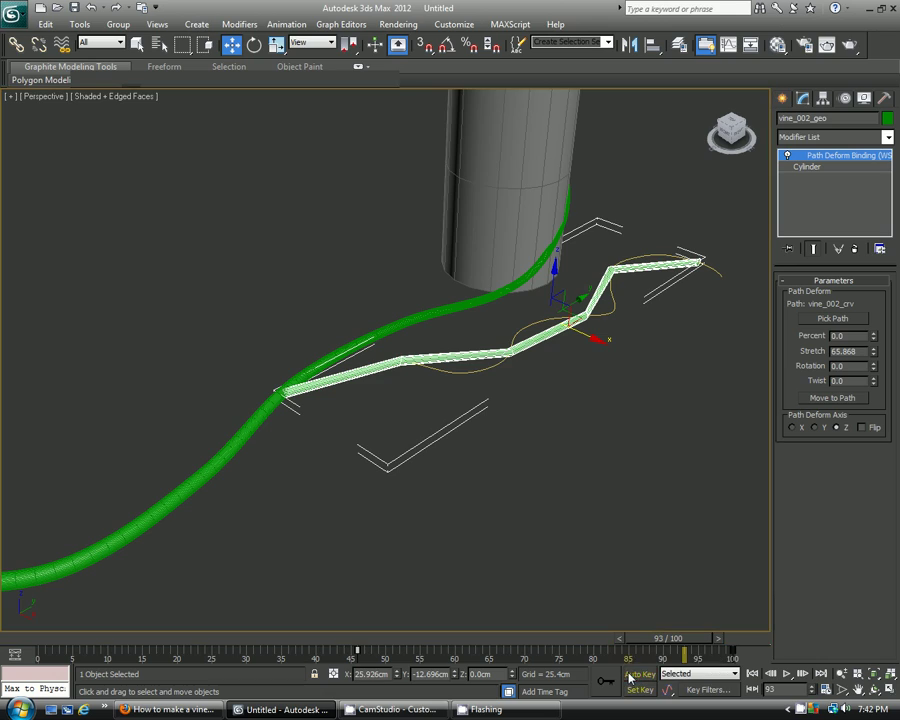
{"action": "left_click", "coordinate": [812, 167]}
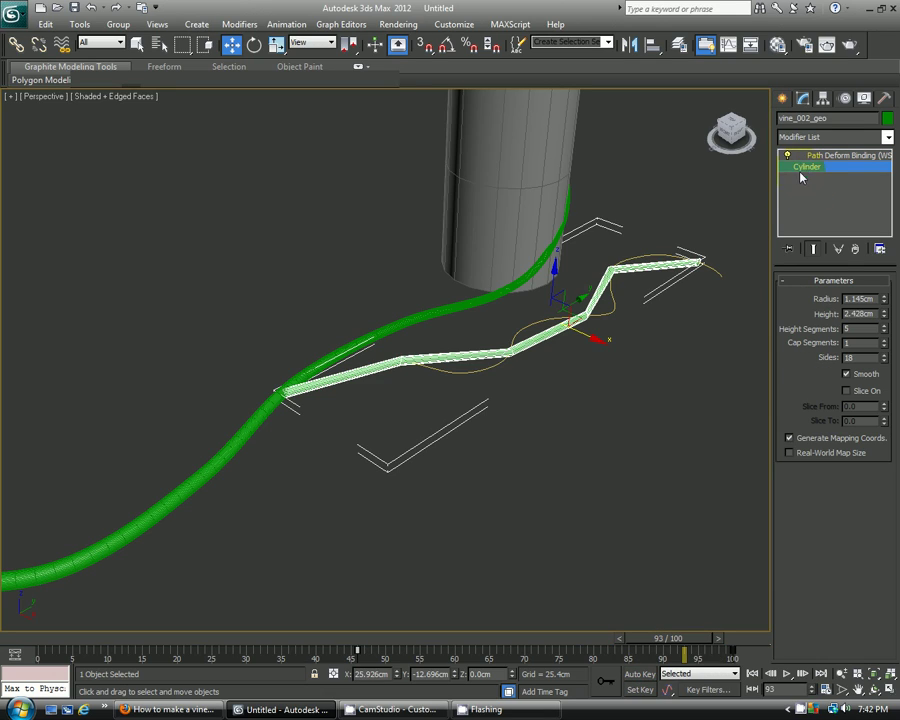
{"action": "left_click", "coordinate": [871, 329]}
{"action": "scroll", "coordinate": [468, 393], "scroll_direction": "up", "scroll_amount": 5}
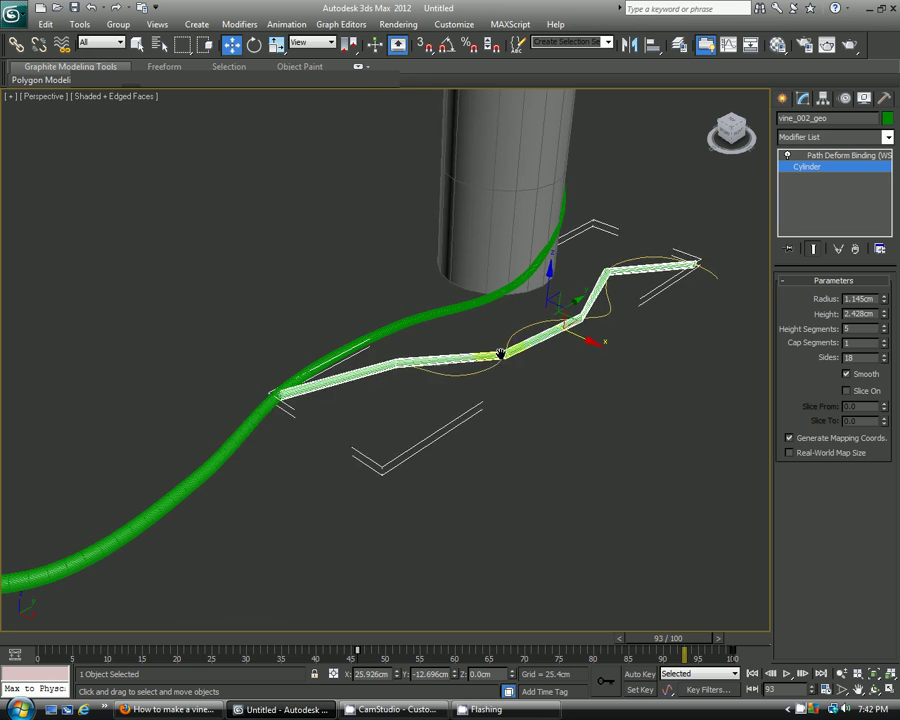
{"action": "middle_click_drag", "start_coordinate": [468, 393], "coordinate": [424, 385], "text": "alt"}
{"action": "scroll", "coordinate": [378, 435], "scroll_direction": "up", "scroll_amount": 3}
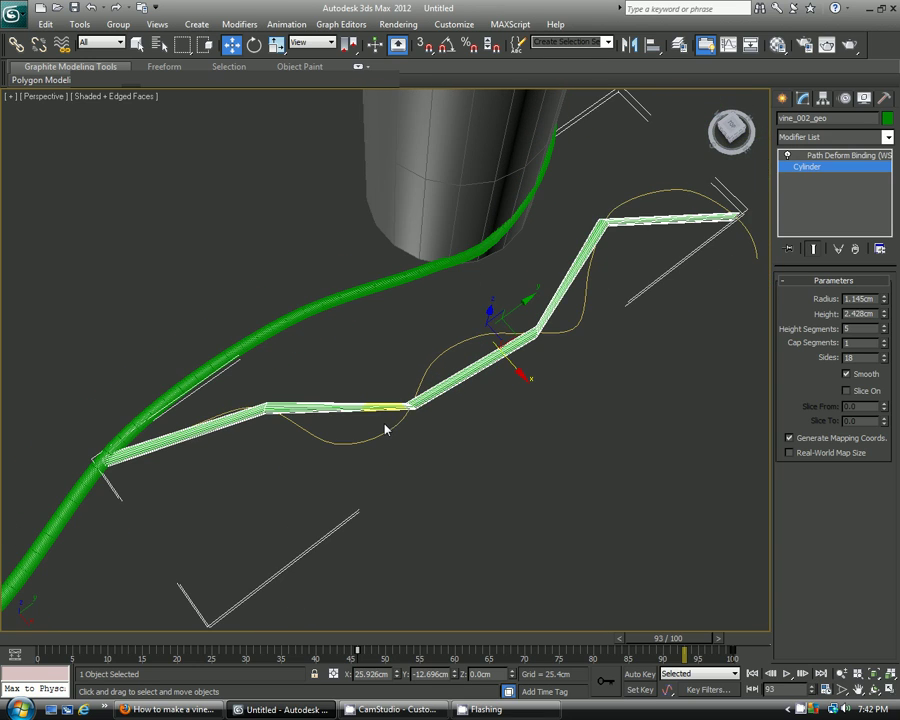
{"action": "middle_click_drag", "start_coordinate": [386, 428], "coordinate": [446, 404]}
Raise the cylinder's Height Segments to 43 and scrub back to check the bending.
{"action": "left_click_drag", "start_coordinate": [882, 328], "coordinate": [878, 245]}
{"action": "left_click_drag", "start_coordinate": [884, 327], "coordinate": [876, 264]}
{"action": "middle_click_drag", "start_coordinate": [510, 363], "coordinate": [362, 358]}
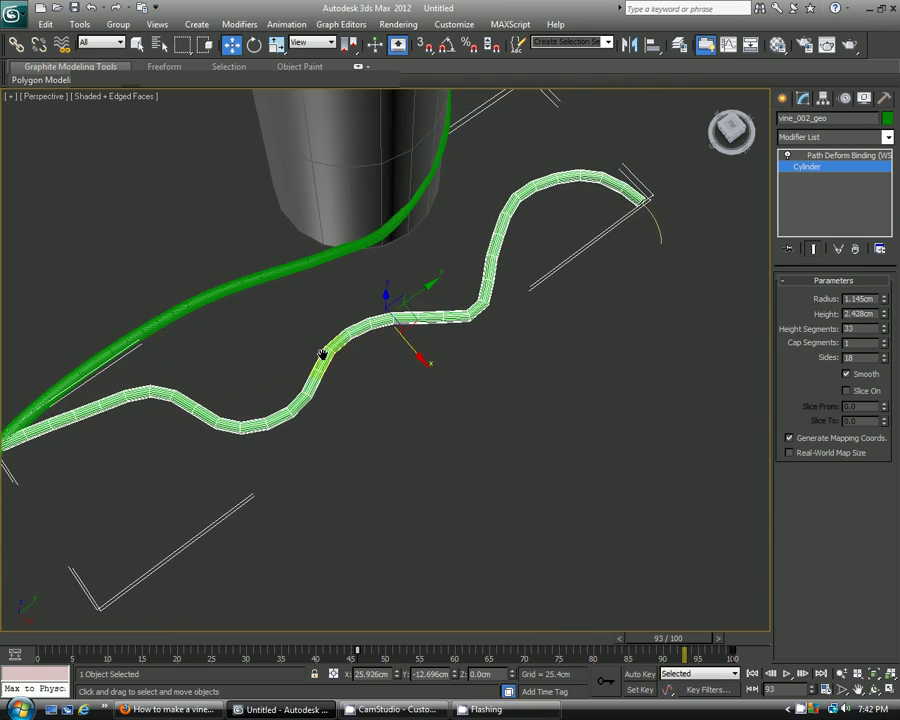
{"action": "left_click_drag", "start_coordinate": [883, 328], "coordinate": [886, 280]}
{"action": "middle_click_drag", "start_coordinate": [318, 418], "coordinate": [476, 363]}
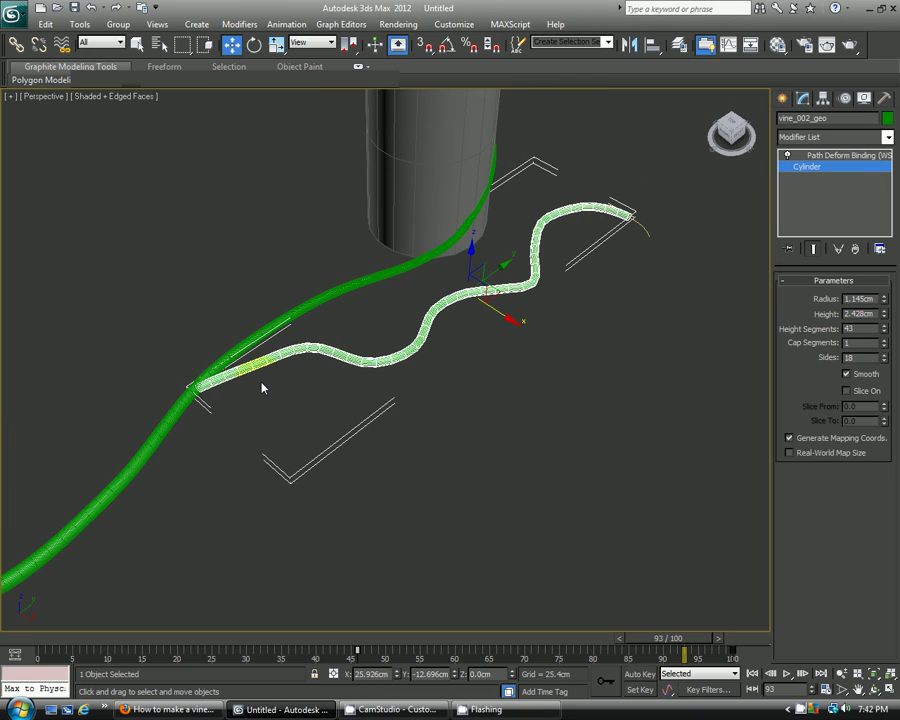
{"action": "left_click_drag", "start_coordinate": [665, 652], "coordinate": [482, 581]}
Deselect the branch and scrub from frame 0 through 46 to frame 96.
{"action": "key", "text": "w"}
{"action": "left_click", "coordinate": [478, 532]}
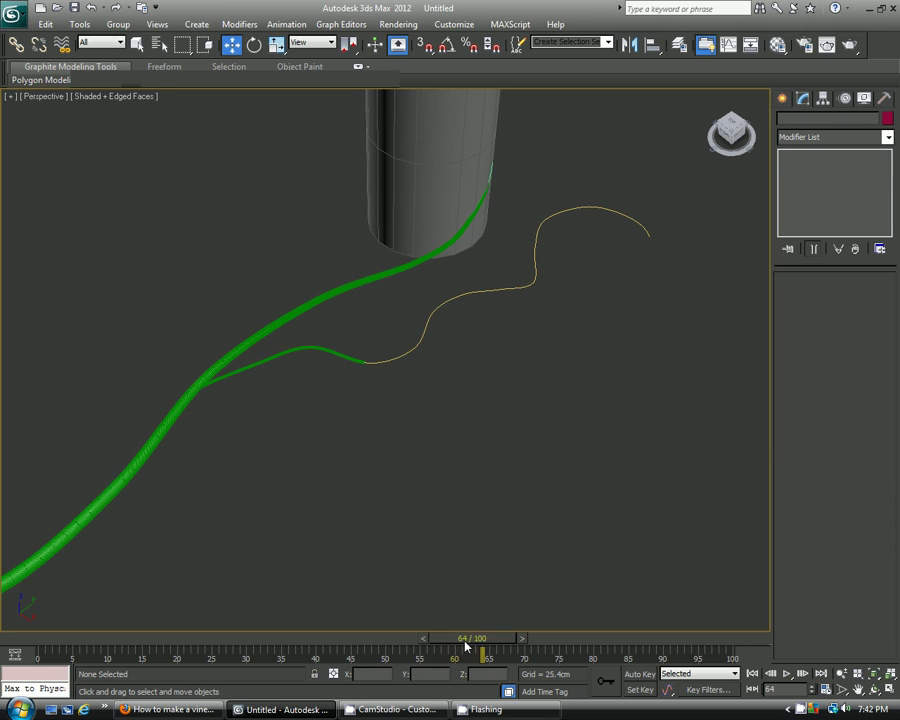
{"action": "left_click_drag", "start_coordinate": [465, 643], "coordinate": [378, 585]}
{"action": "scroll", "coordinate": [278, 482], "scroll_direction": "down", "scroll_amount": 5}
{"action": "scroll", "coordinate": [282, 488], "scroll_direction": "up", "scroll_amount": 4}
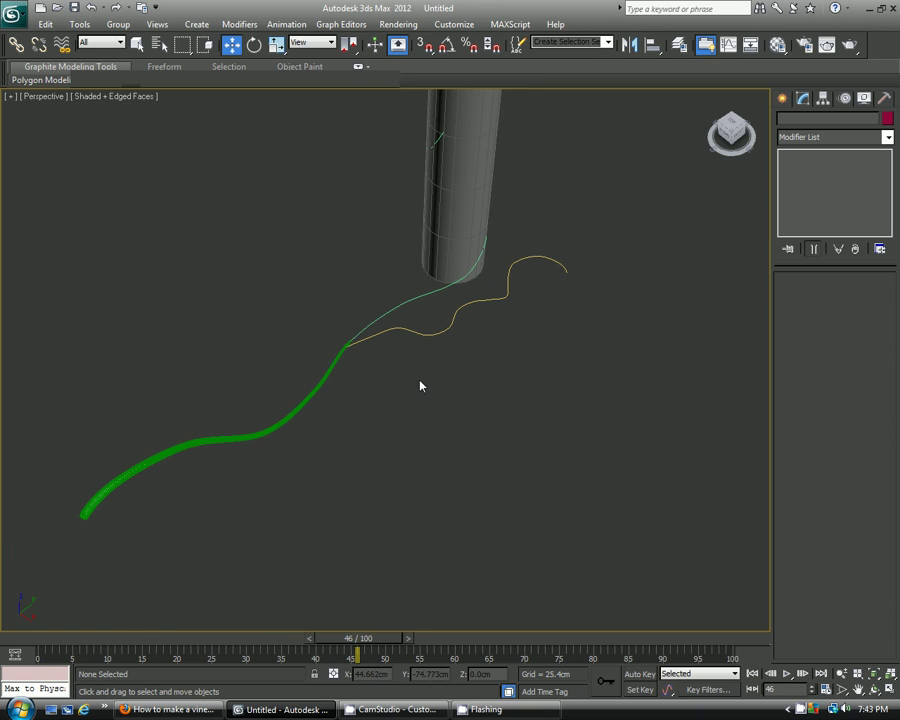
{"action": "scroll", "coordinate": [420, 386], "scroll_direction": "up", "scroll_amount": 3}
{"action": "scroll", "coordinate": [362, 507], "scroll_direction": "up", "scroll_amount": 1}
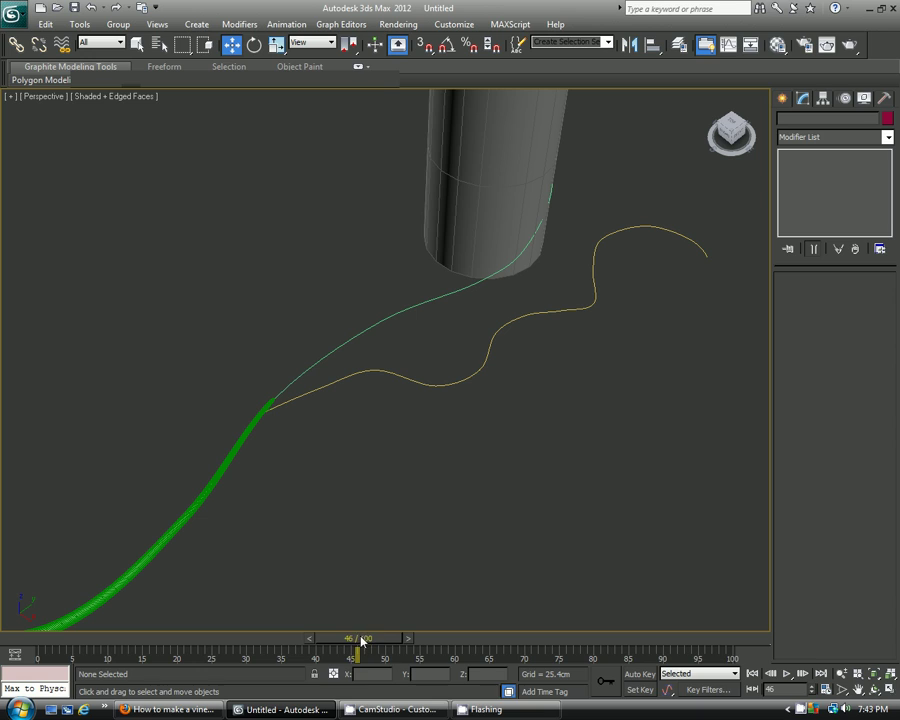
{"action": "left_click_drag", "start_coordinate": [362, 641], "coordinate": [699, 597]}
Select vine_002_geo and add a TurboSmooth modifier.
{"action": "key", "text": "w"}
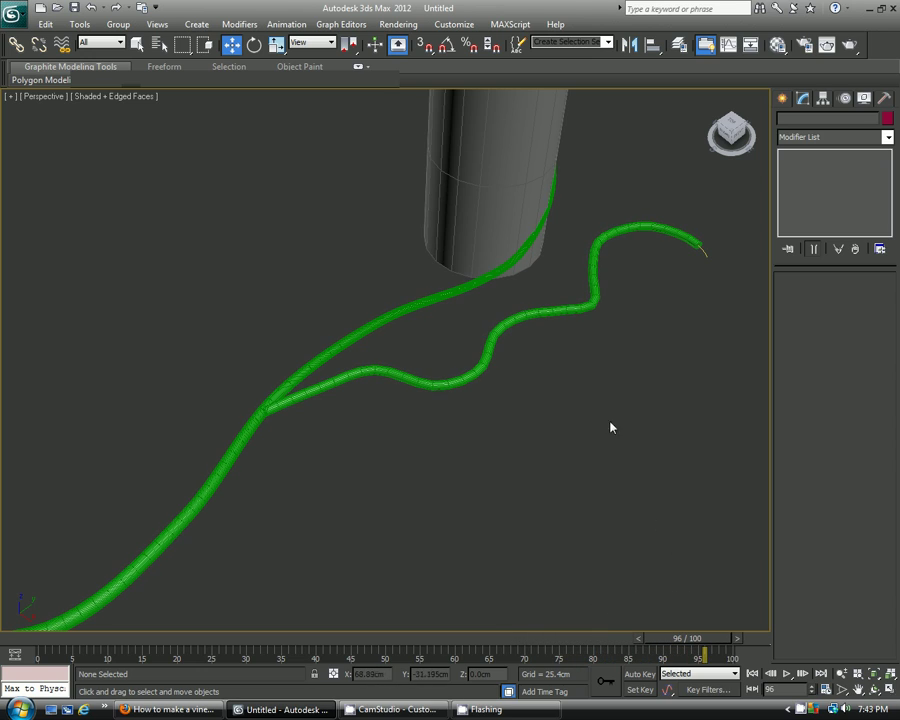
{"action": "left_click", "coordinate": [554, 309]}
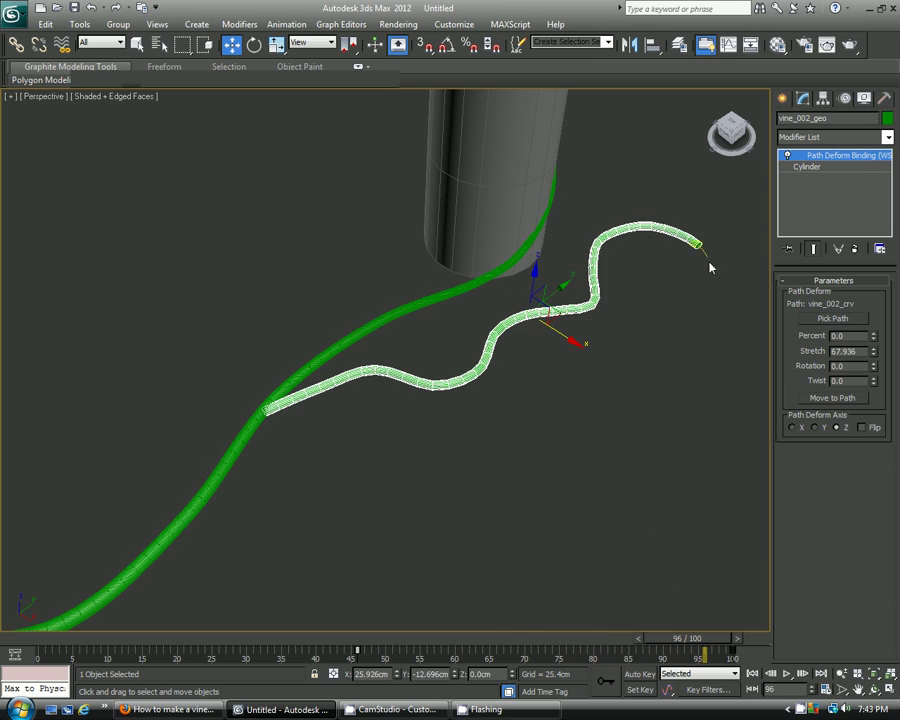
{"action": "left_click", "coordinate": [395, 318]}
{"action": "left_click", "coordinate": [512, 330]}
{"action": "left_click", "coordinate": [866, 141]}
{"action": "key", "text": "t"}
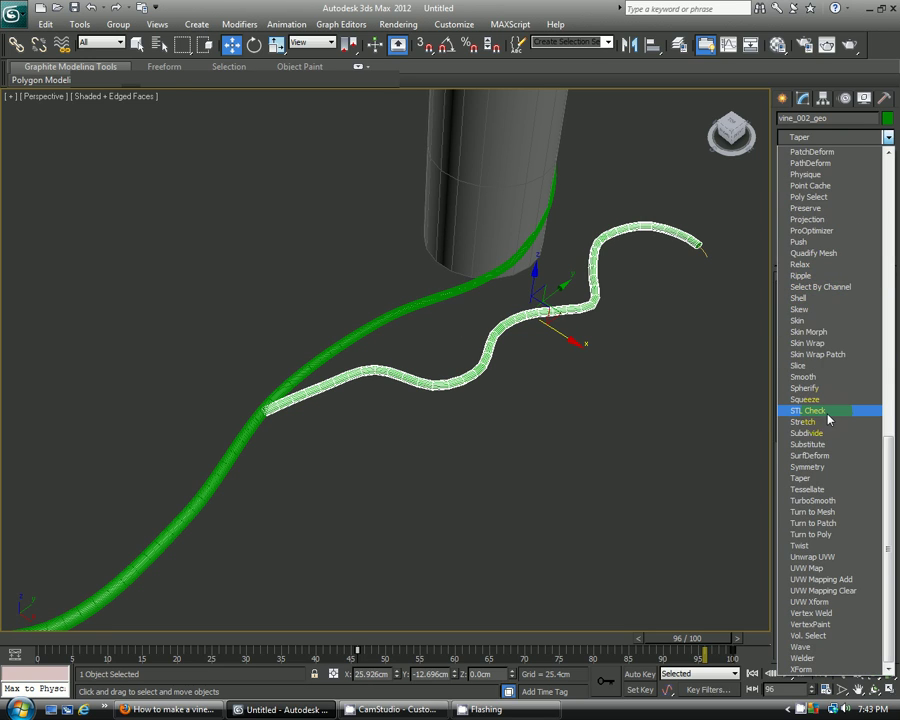
{"action": "left_click", "coordinate": [810, 500]}
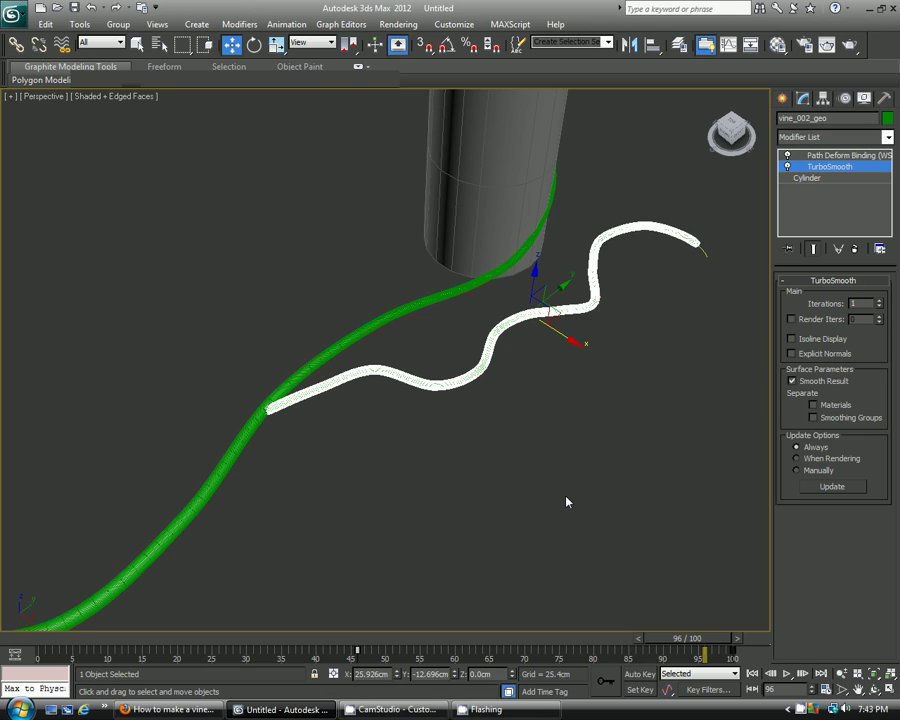
Add a Taper modifier with Amount -0.82 and scrub to review the vines.
{"action": "left_click", "coordinate": [801, 140]}
{"action": "key", "text": "t"}
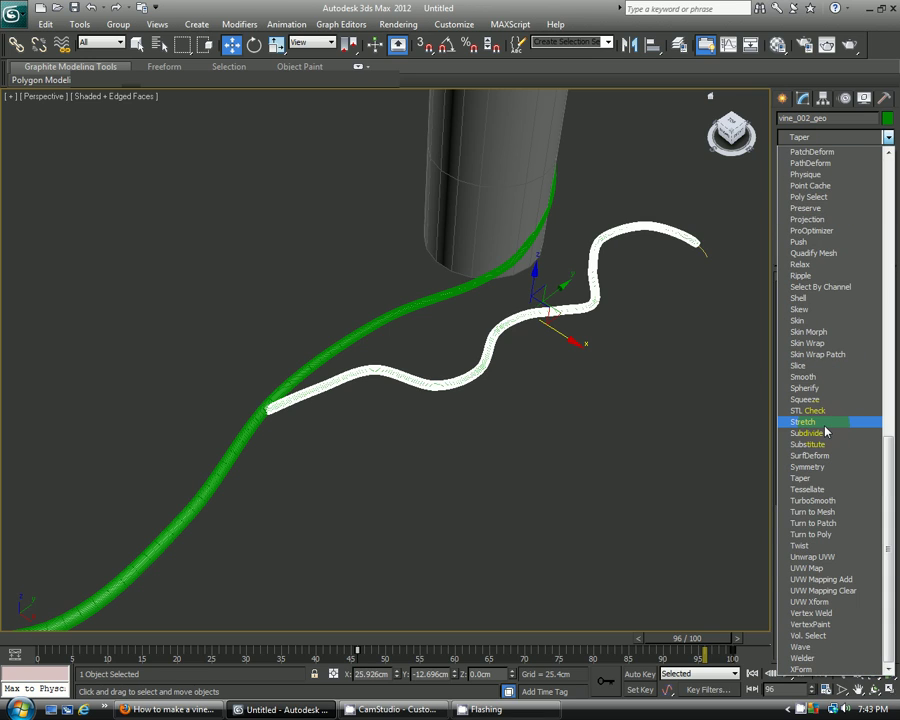
{"action": "left_click", "coordinate": [801, 478]}
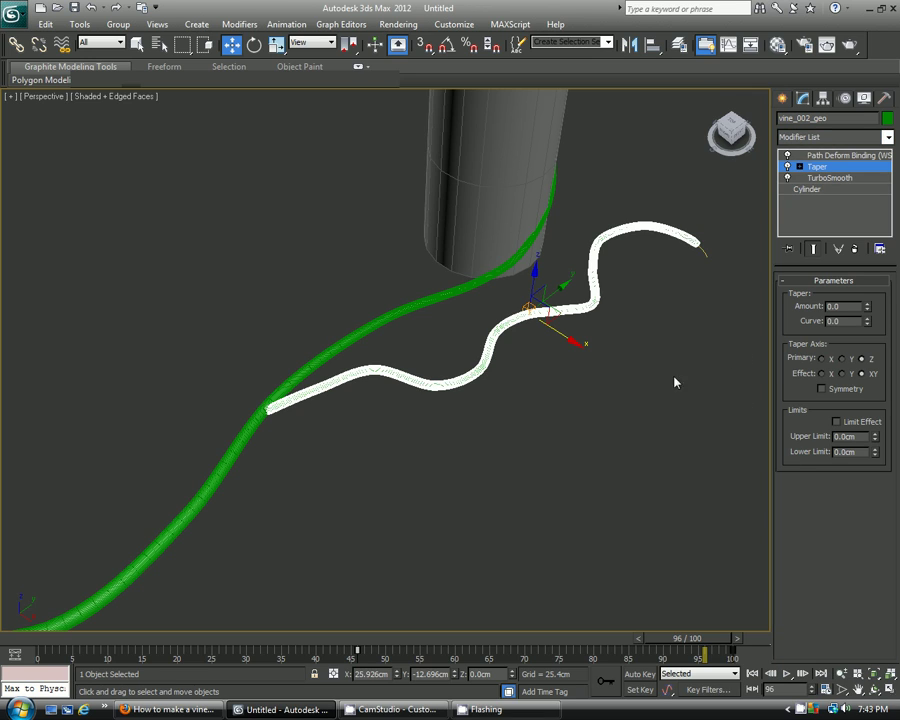
{"action": "scroll", "coordinate": [675, 382], "scroll_direction": "up", "scroll_amount": 3}
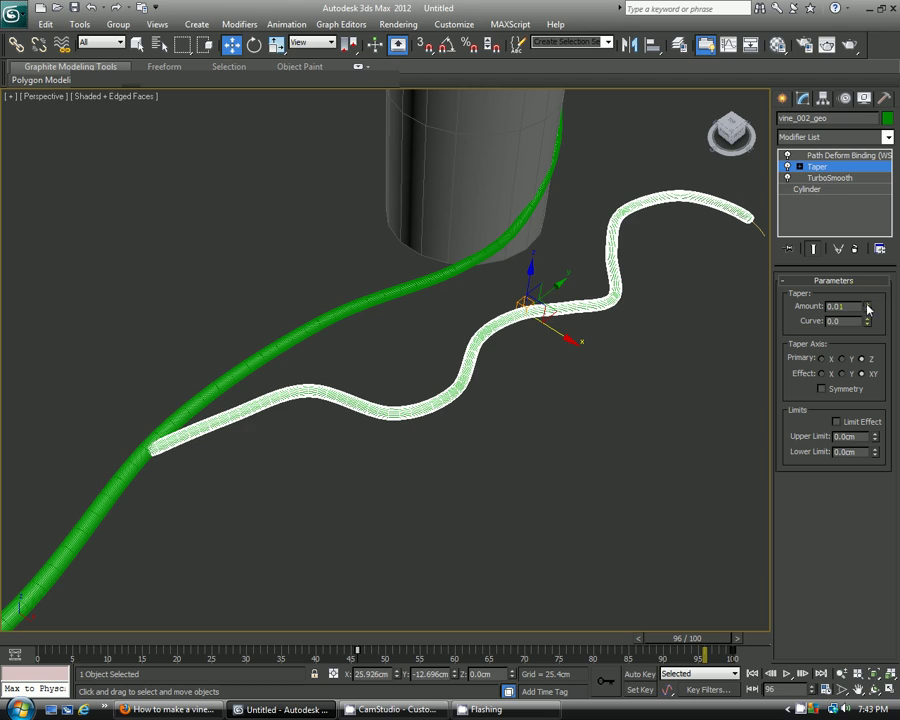
{"action": "left_click_drag", "start_coordinate": [867, 309], "coordinate": [865, 361]}
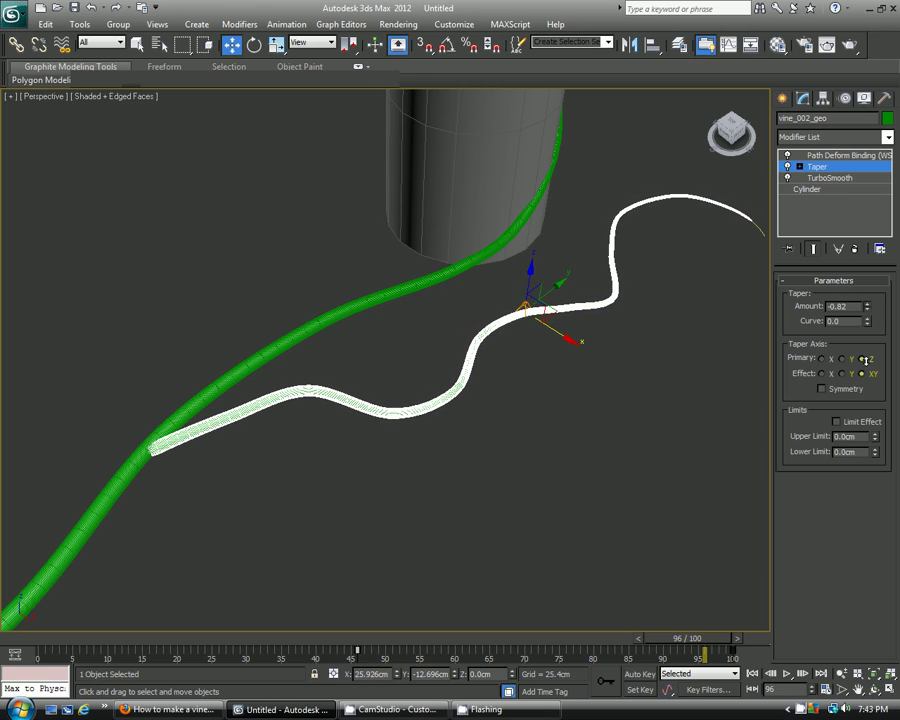
{"action": "left_click", "coordinate": [603, 440]}
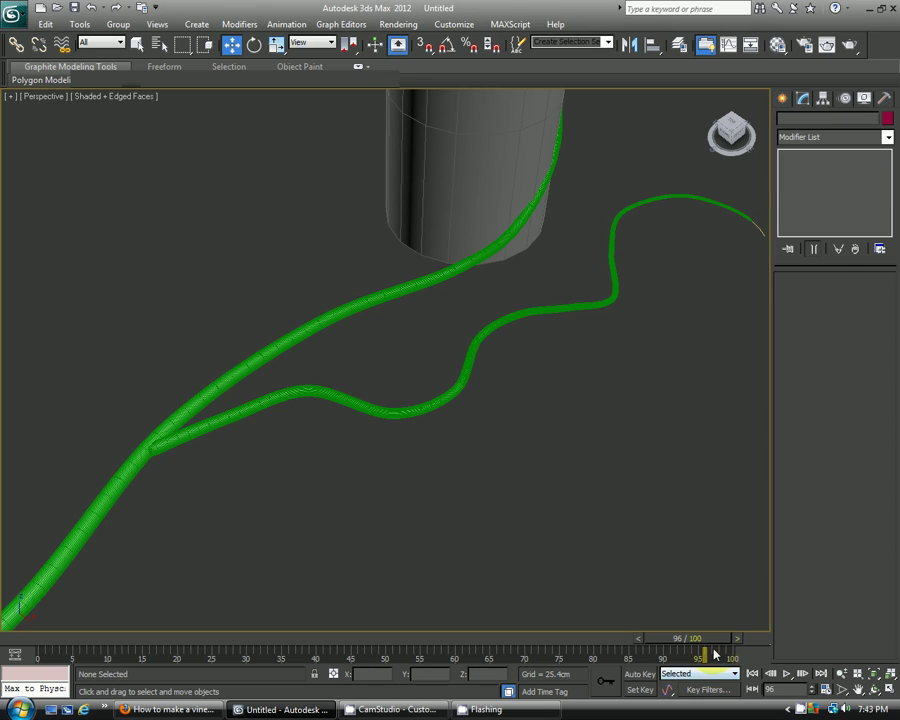
{"action": "left_click_drag", "start_coordinate": [710, 651], "coordinate": [723, 512]}
{"action": "key", "text": "w"}
{"action": "scroll", "coordinate": [660, 475], "scroll_direction": "down", "scroll_amount": 2}
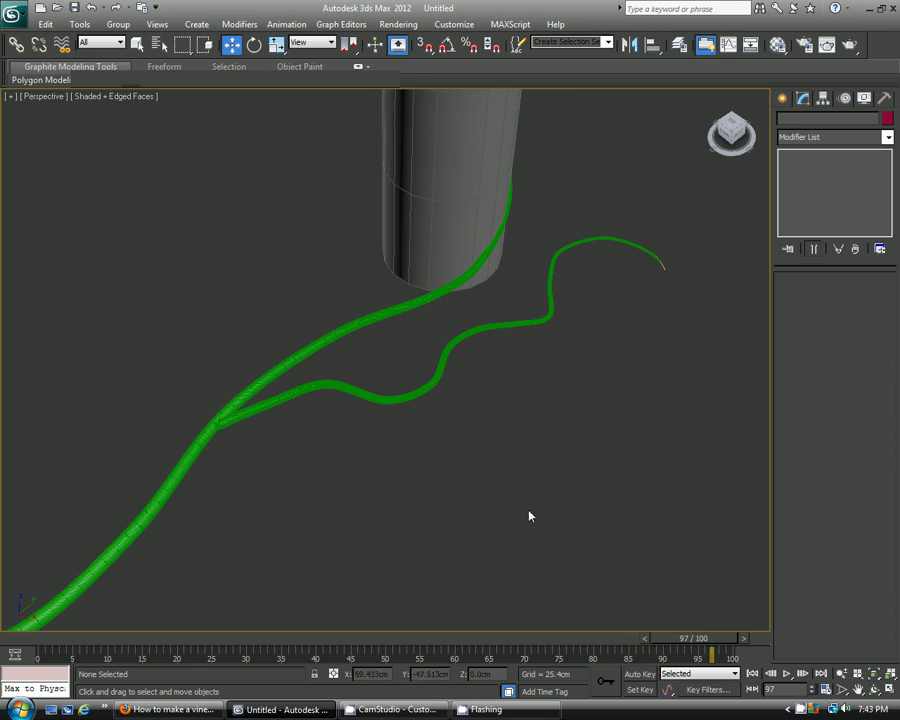
{"action": "middle_click_drag", "start_coordinate": [450, 538], "coordinate": [465, 486], "text": "alt"}
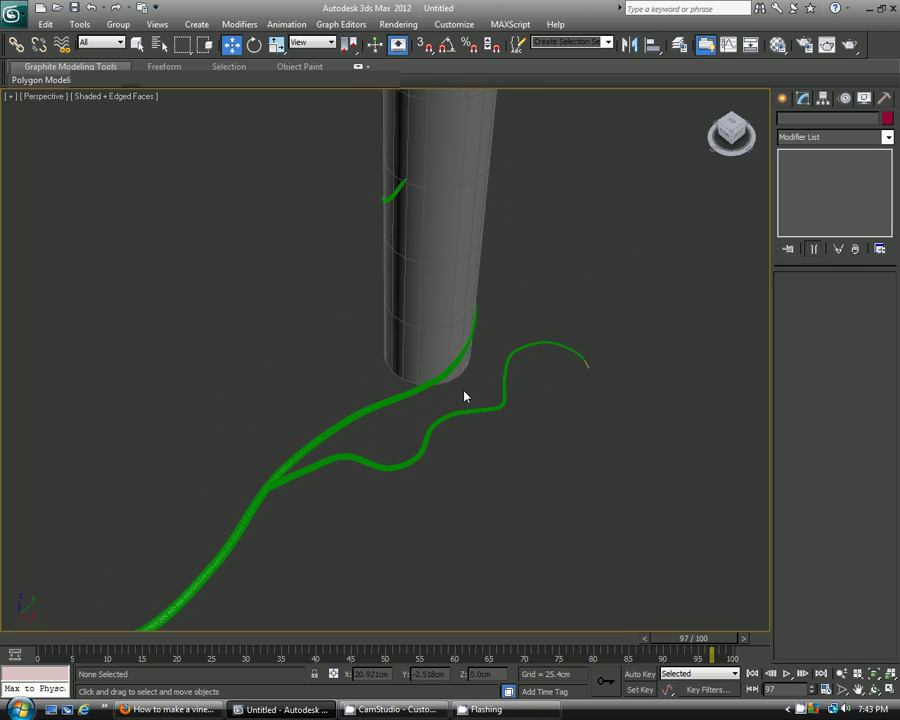
{"action": "middle_click_drag", "start_coordinate": [423, 452], "coordinate": [458, 377], "text": "alt"}
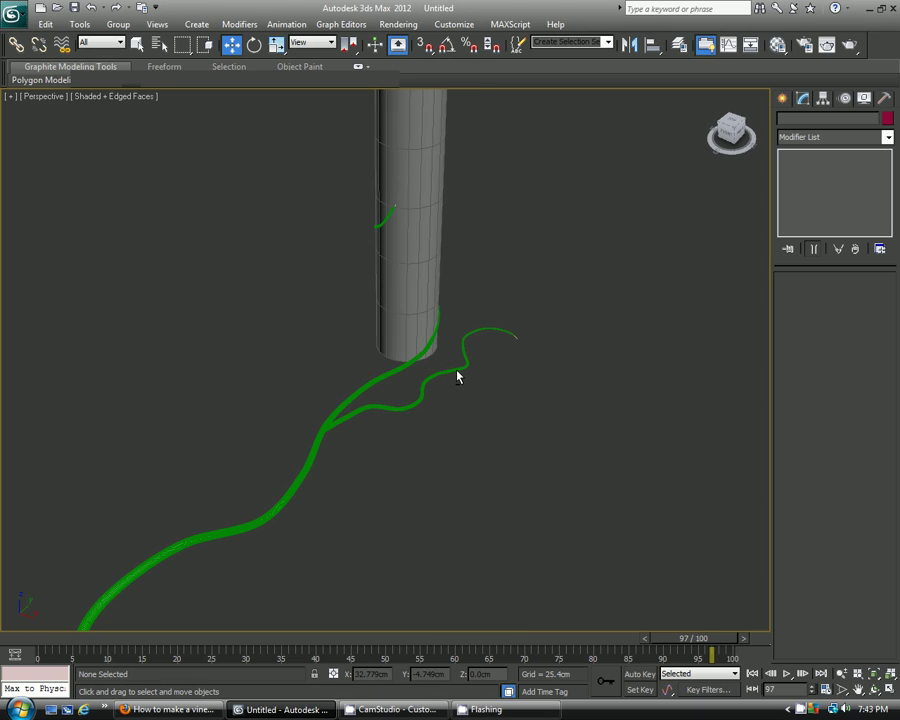